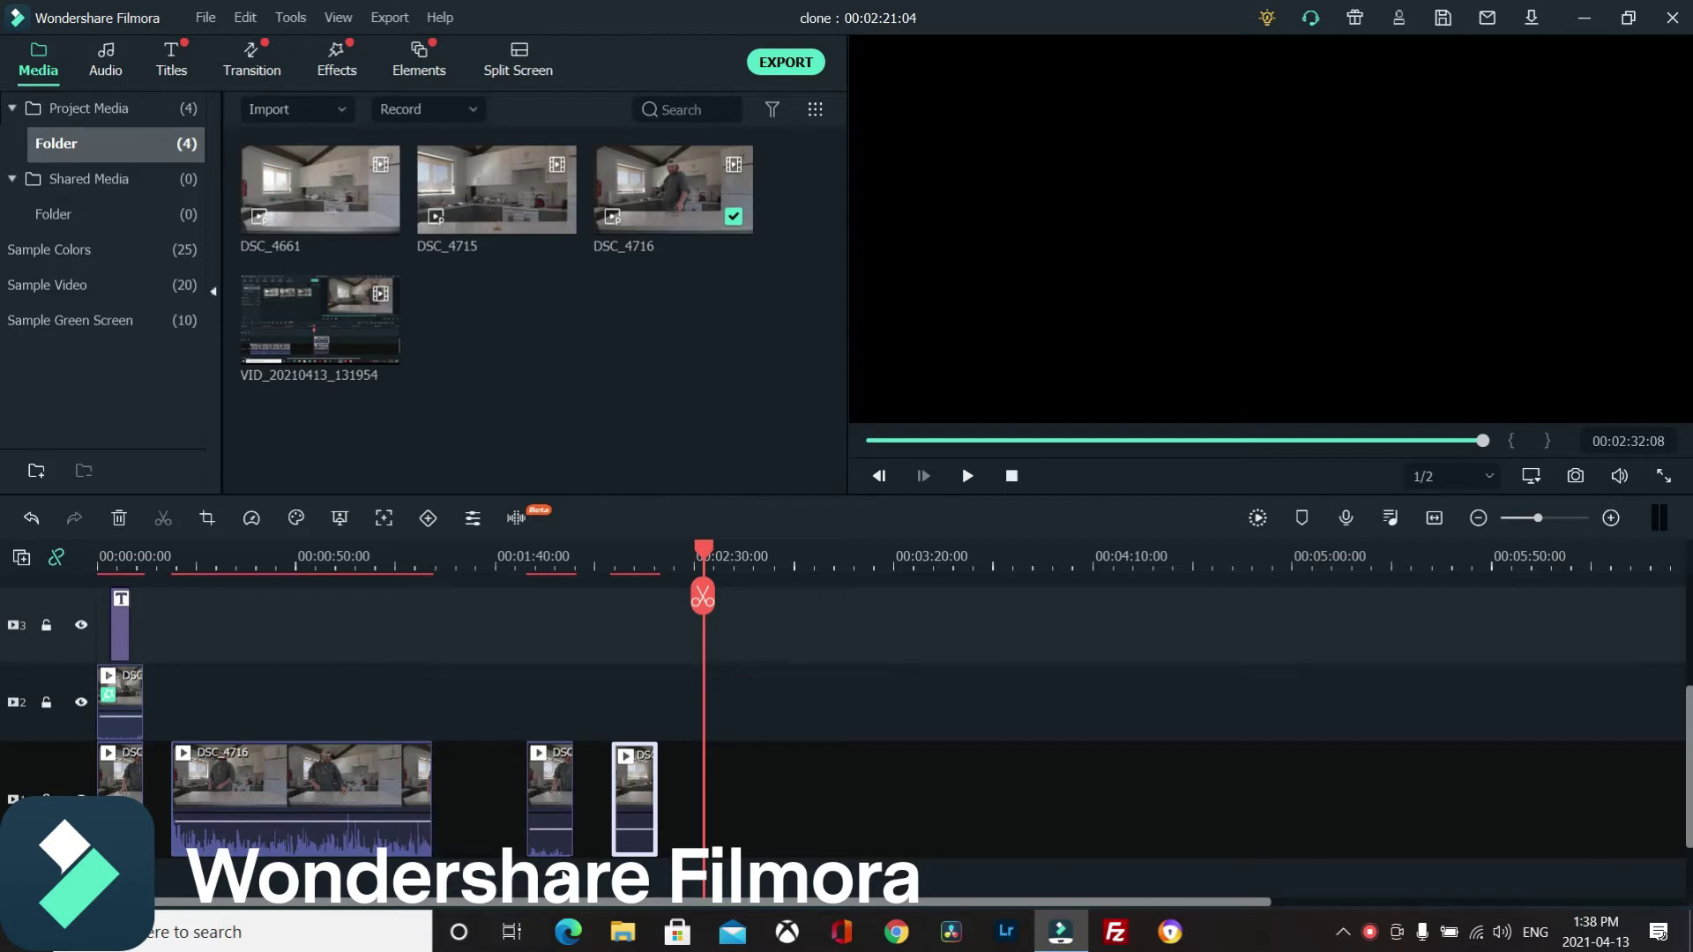
Butt the last short clip against the previous one and append DSC_4716 after it on track 1.
left_click_drag(640, 793, 604, 793)
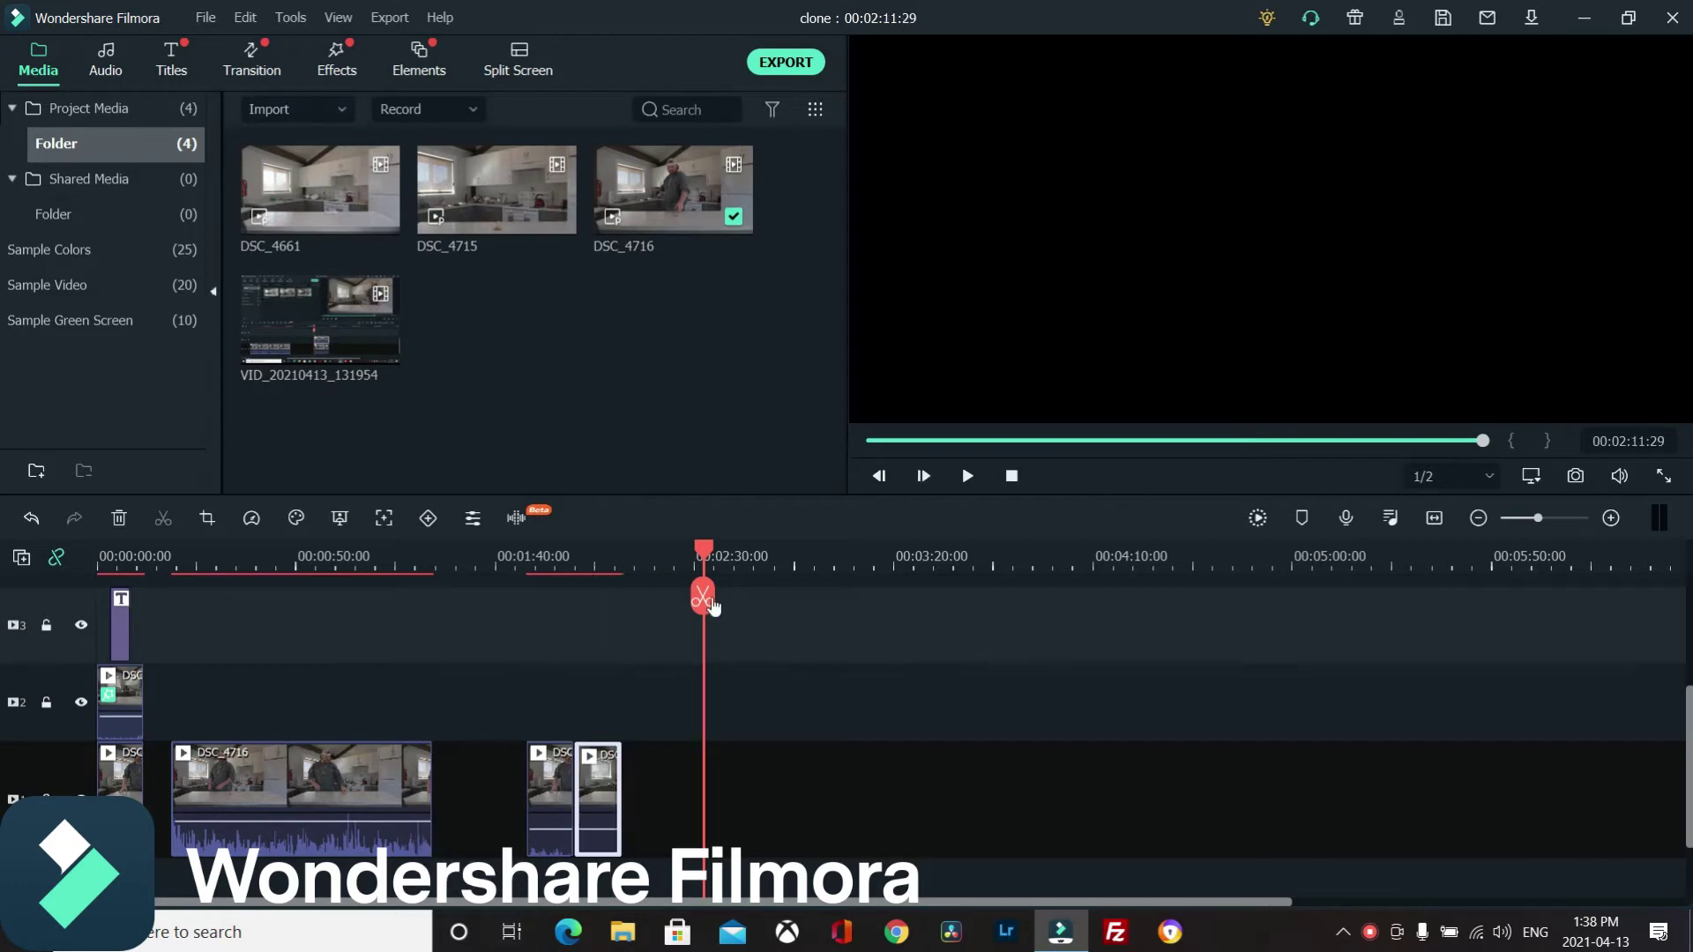
left_click_drag(703, 551, 543, 575)
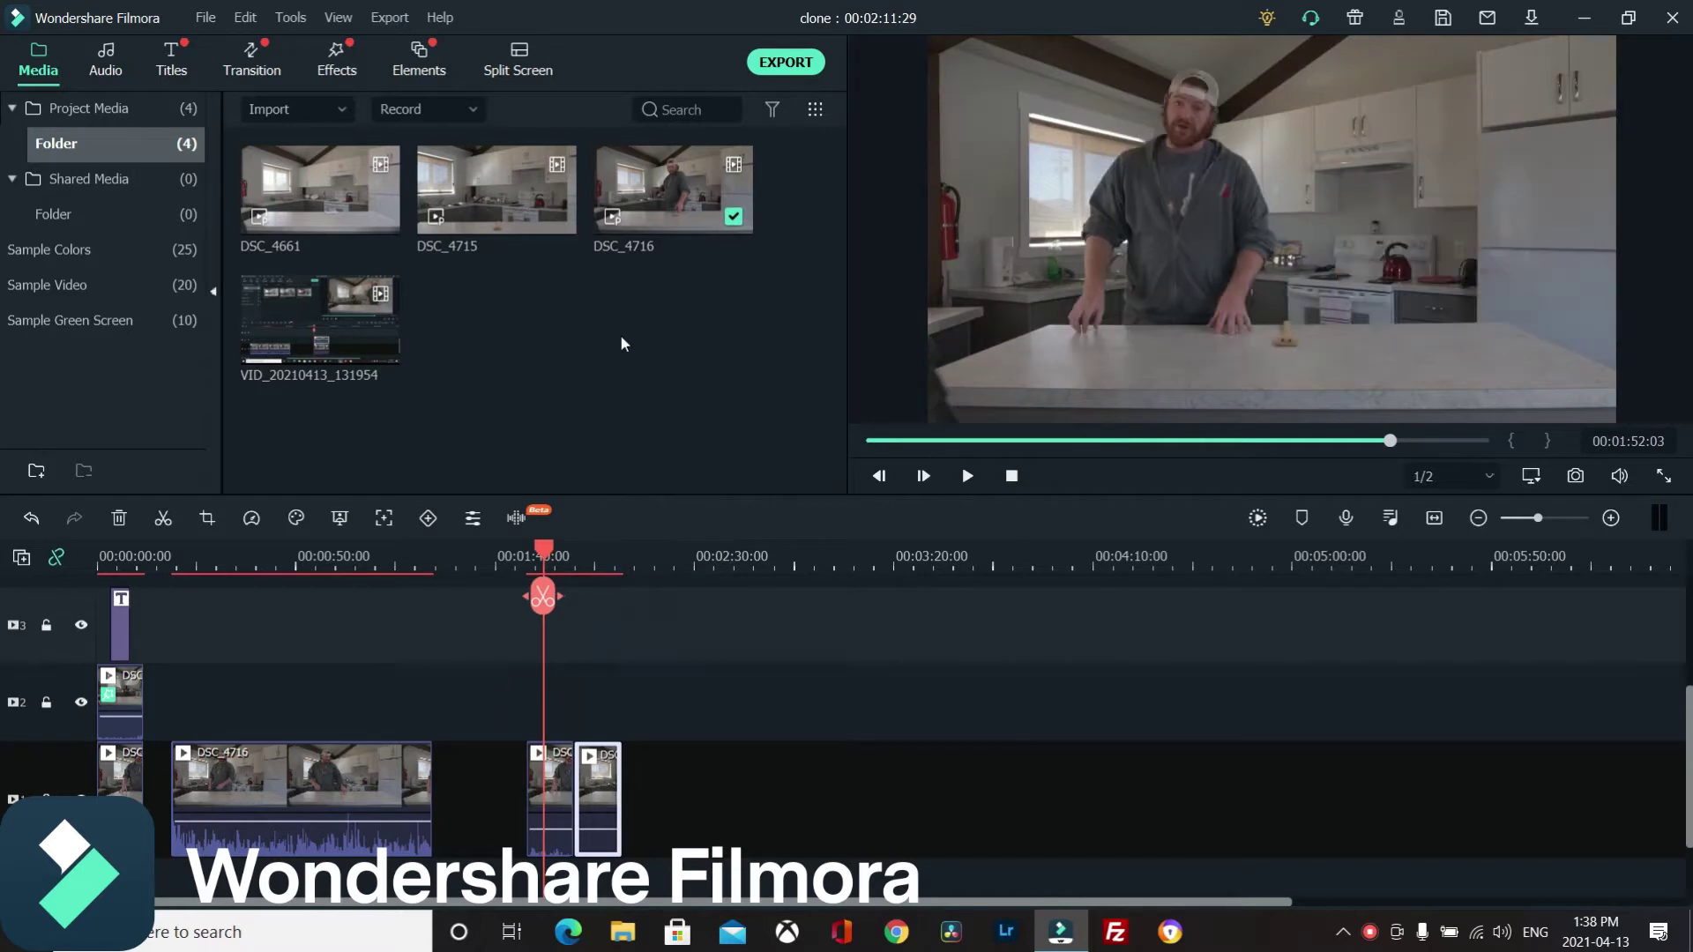
left_click_drag(710, 207, 674, 767)
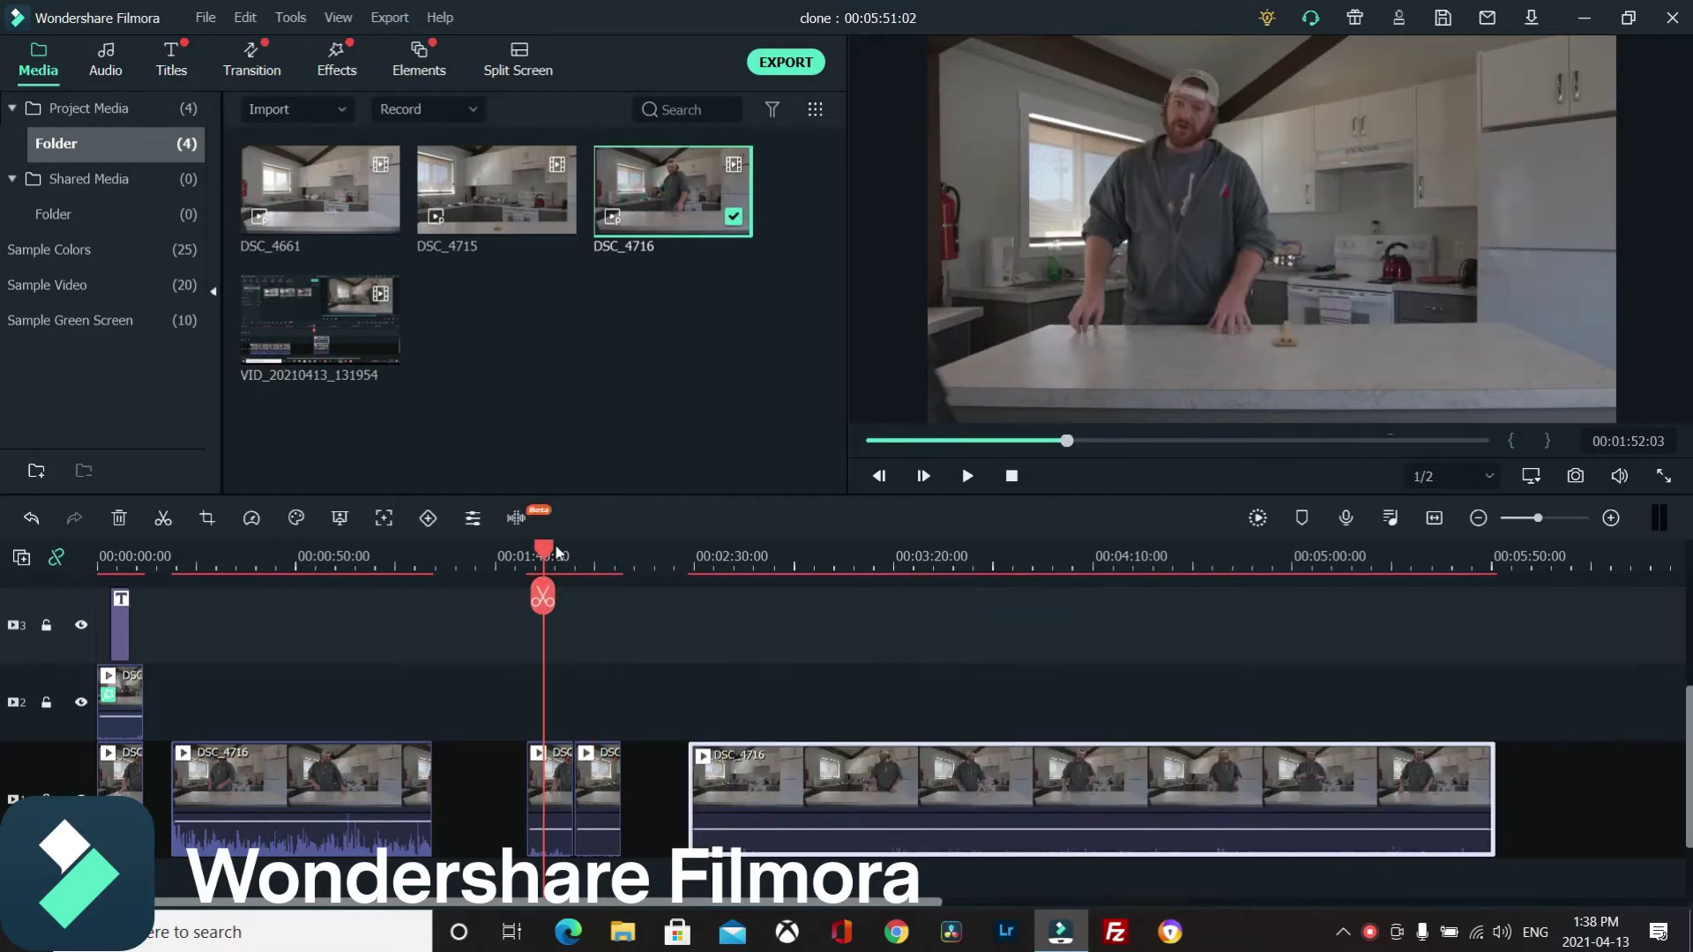
left_click_drag(545, 551, 732, 559)
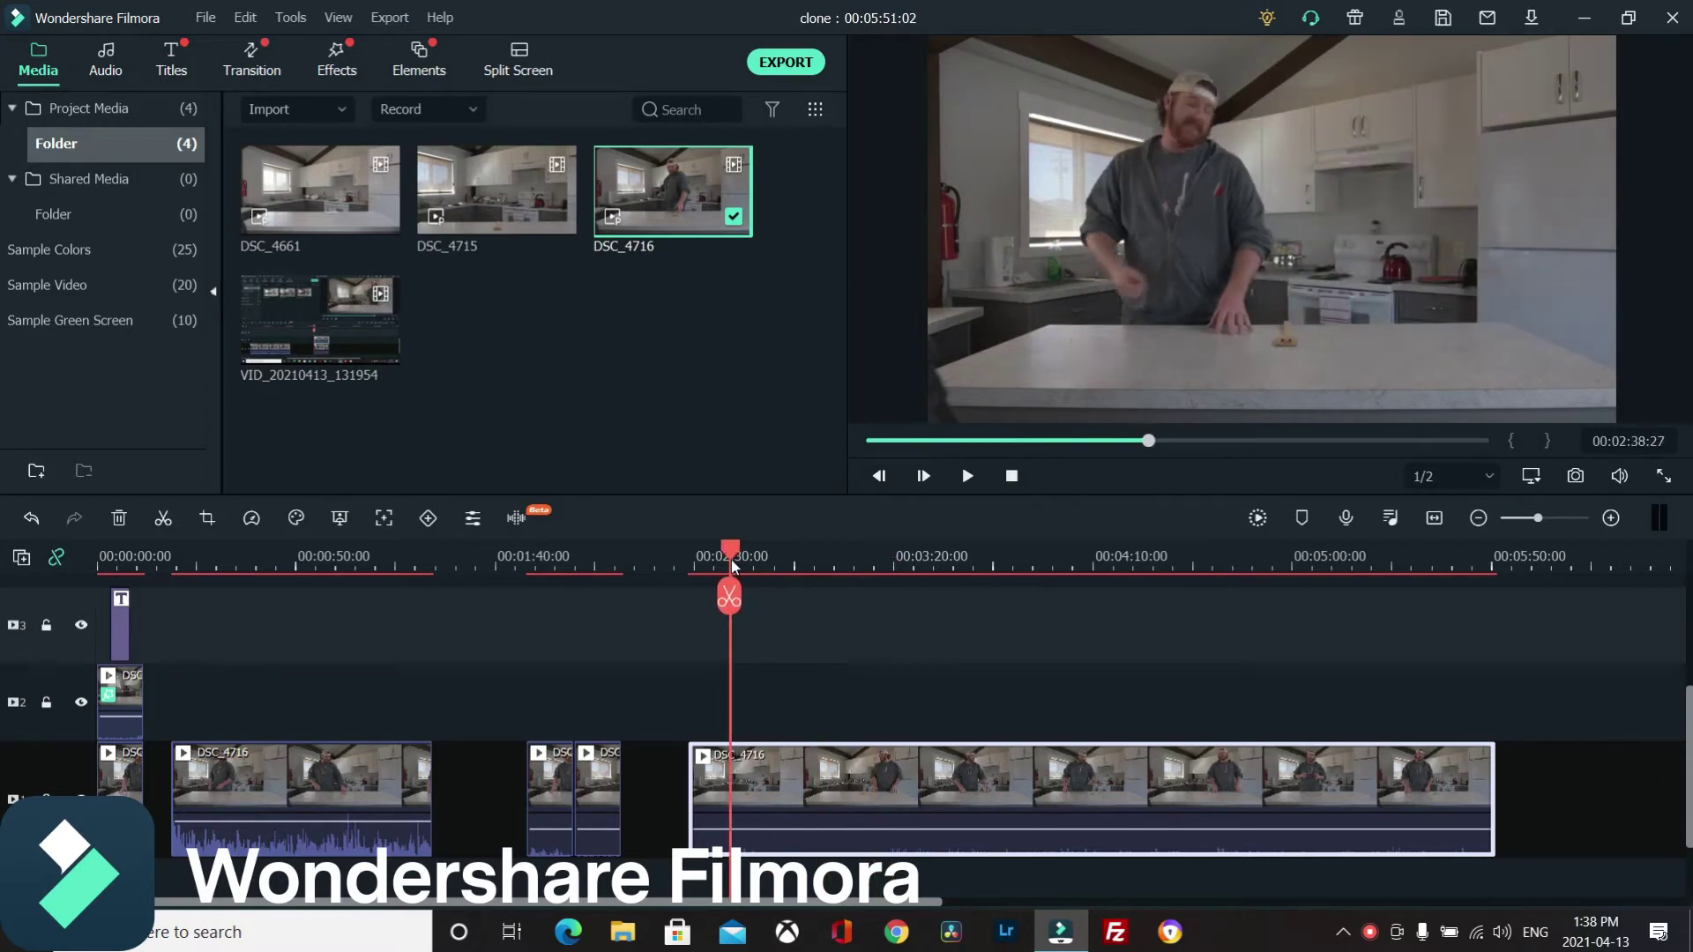
Cut the long appended DSC_4716 clip from track 1, so the project ends near 00:02:11.
right_click(887, 792)
left_click(949, 74)
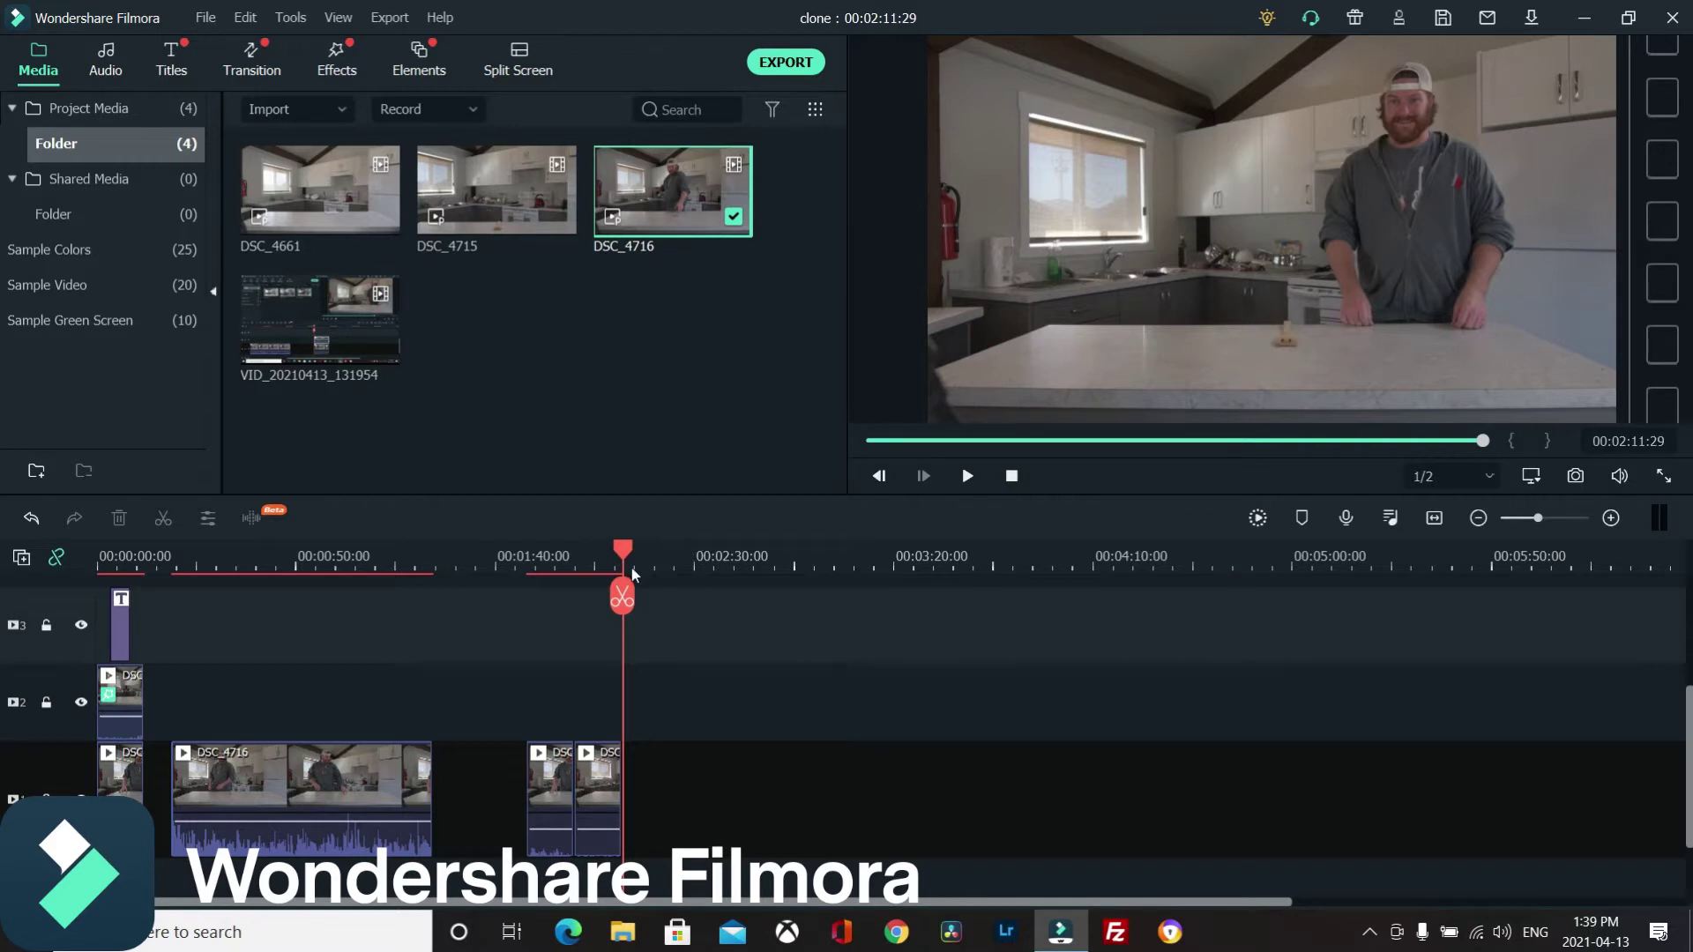
Zoom into the timeline and lift the second short DSC_4716 clip onto track 2 near 00:01:48.
left_click_drag(630, 551, 527, 558)
scroll(610, 569, "up", 2)
scroll(819, 573, "up", 3)
scroll(1040, 597, "down", 1)
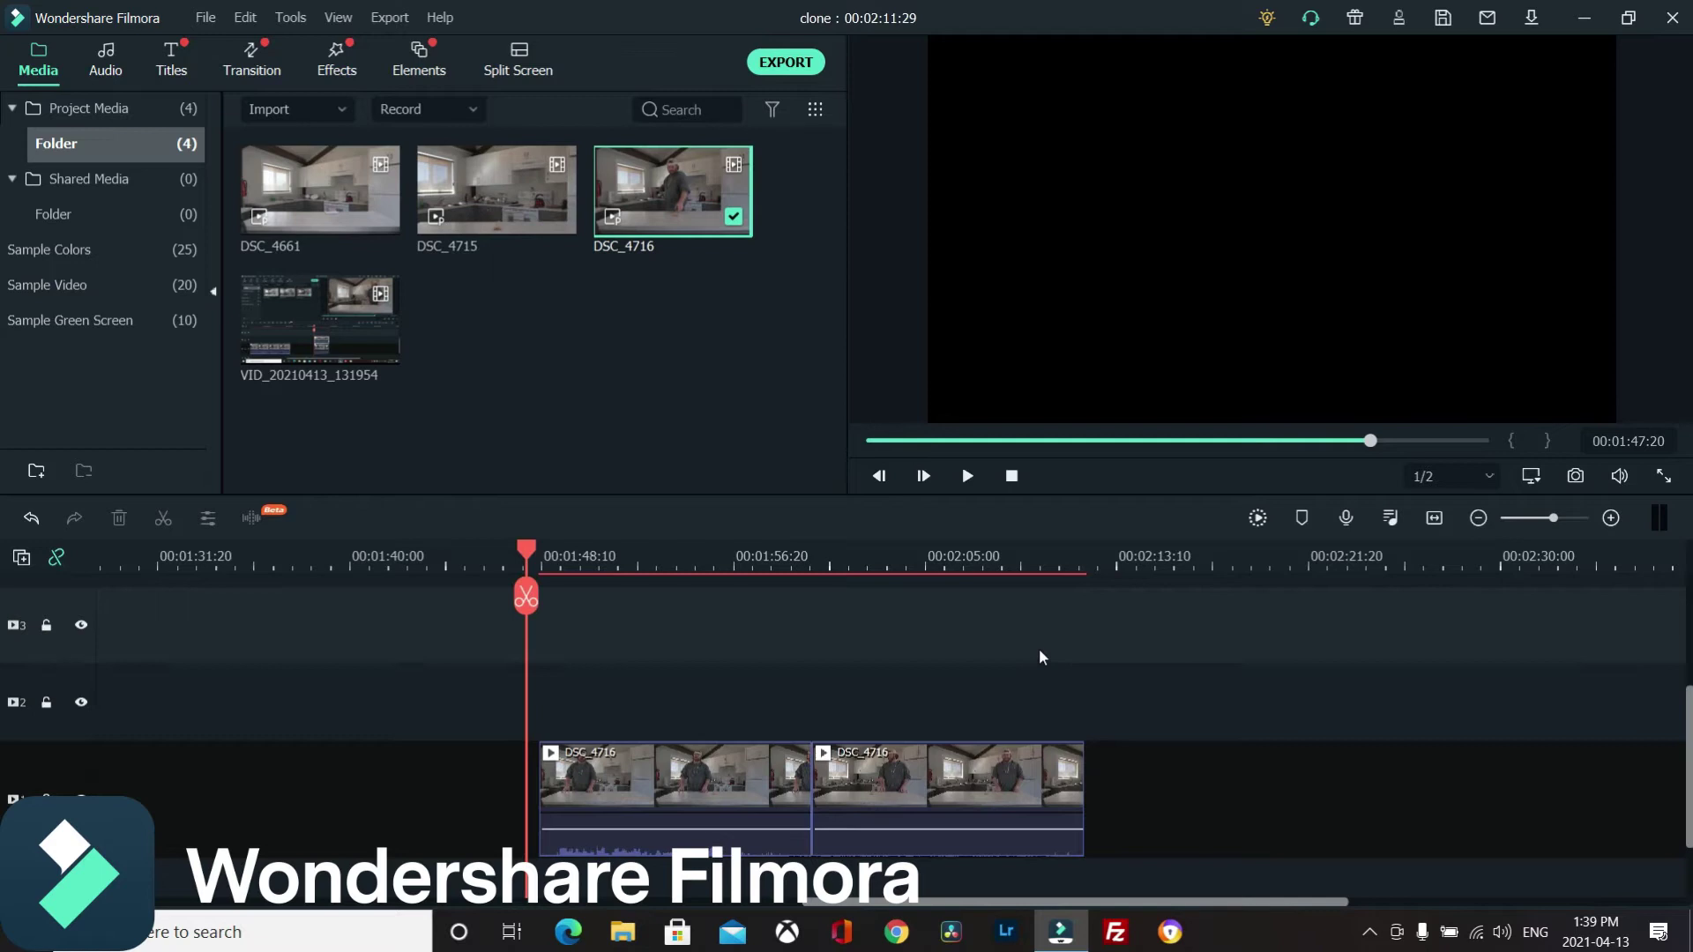
mouse_move(943, 756)
left_click_drag(527, 557, 538, 602)
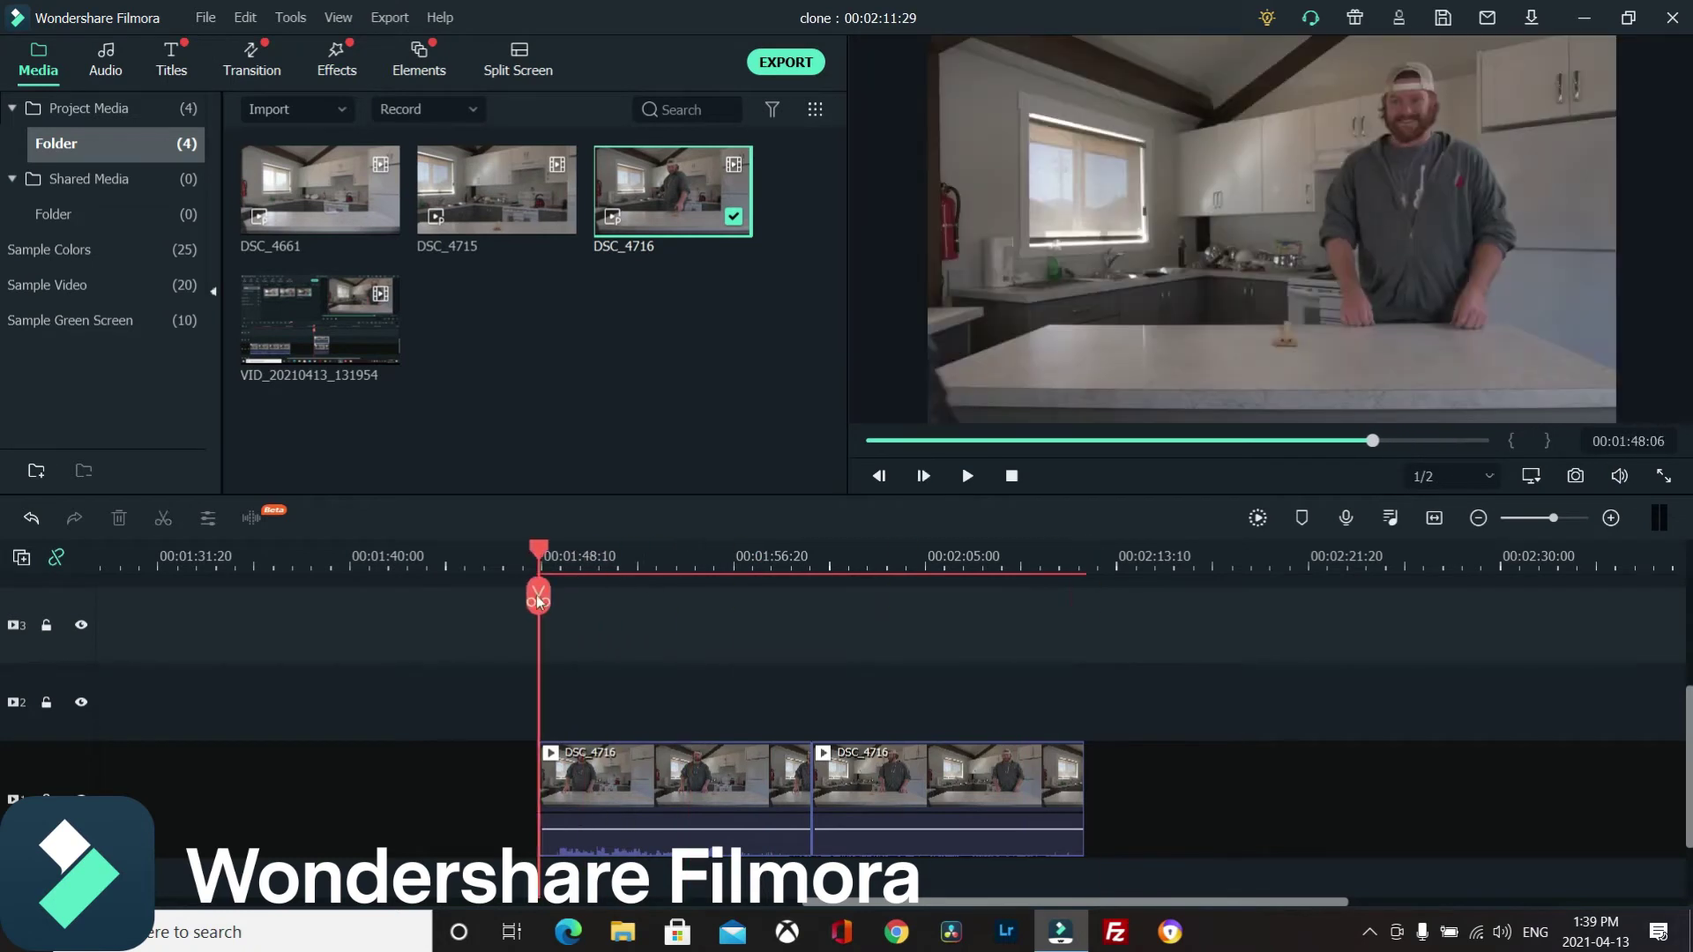
left_click_drag(908, 760, 650, 729)
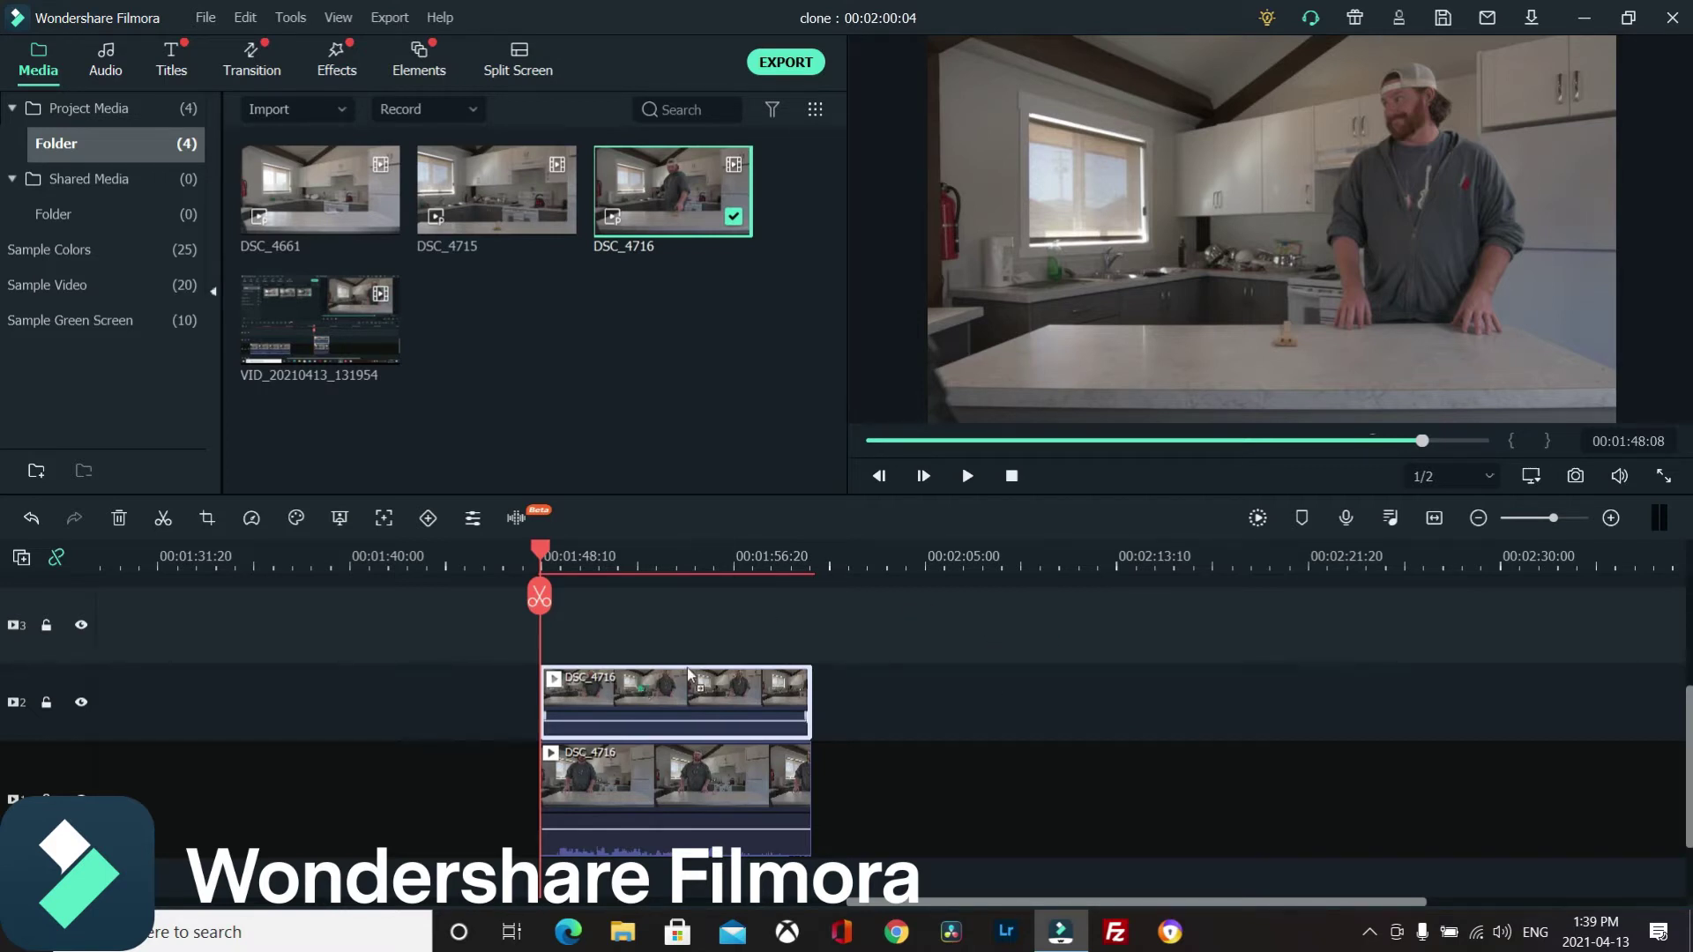
Align the track-2 DSC_4716 clip to start with the clip below at 00:01:48, checking by playback.
left_click_drag(696, 684, 660, 699)
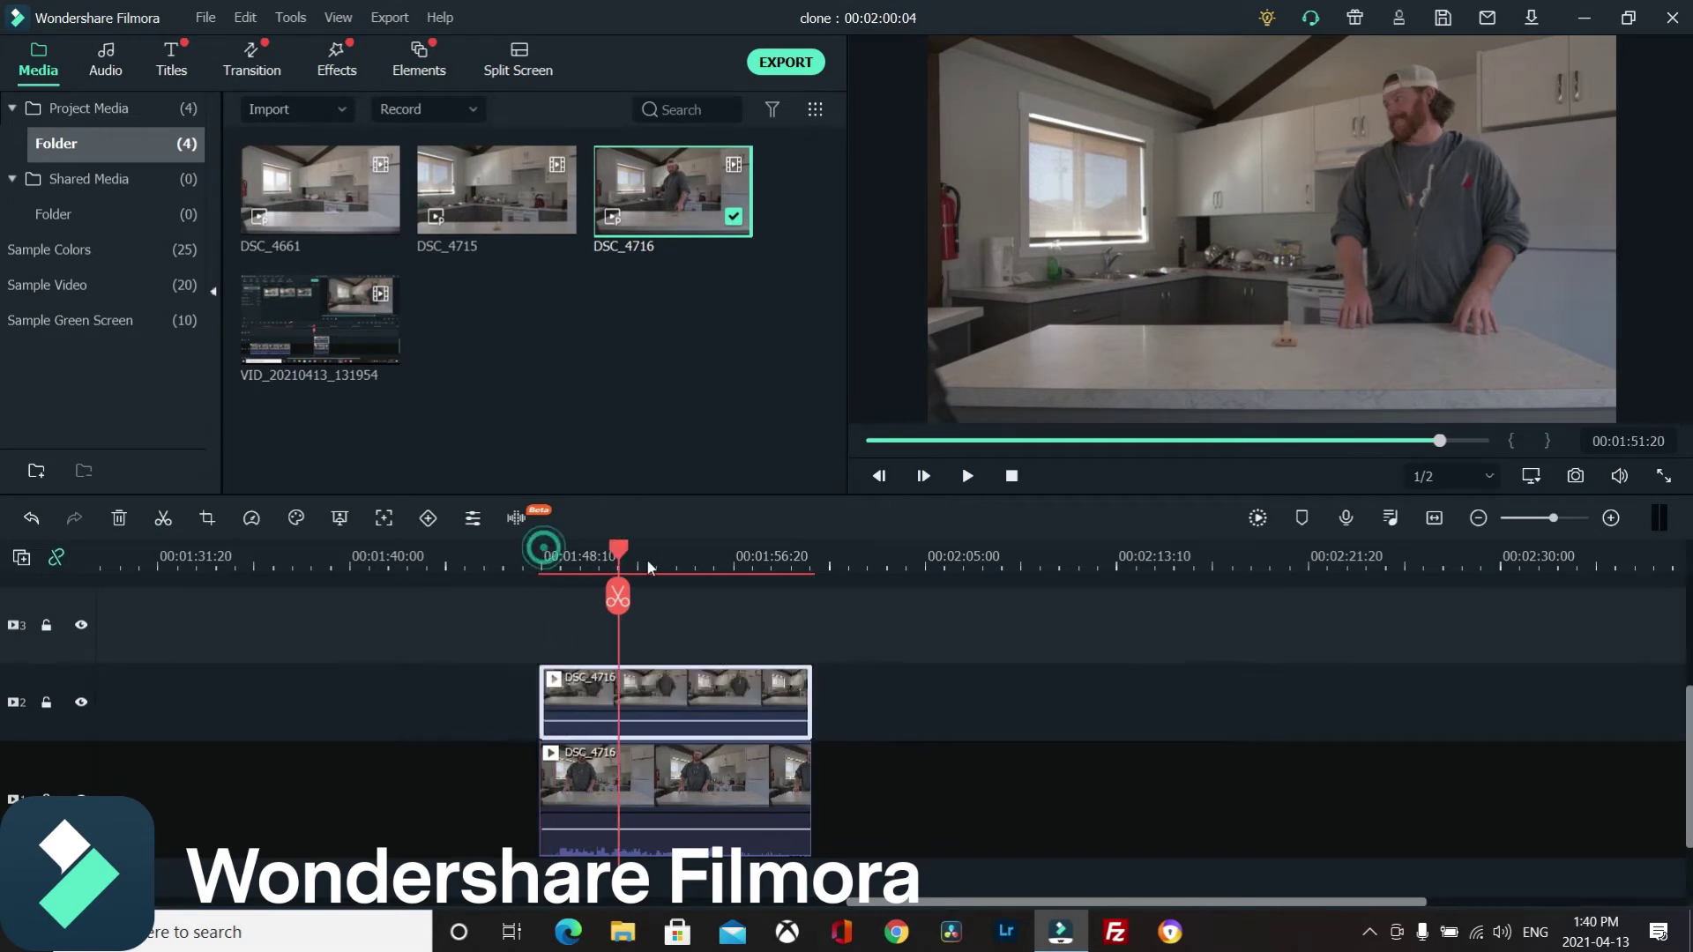
key("space")
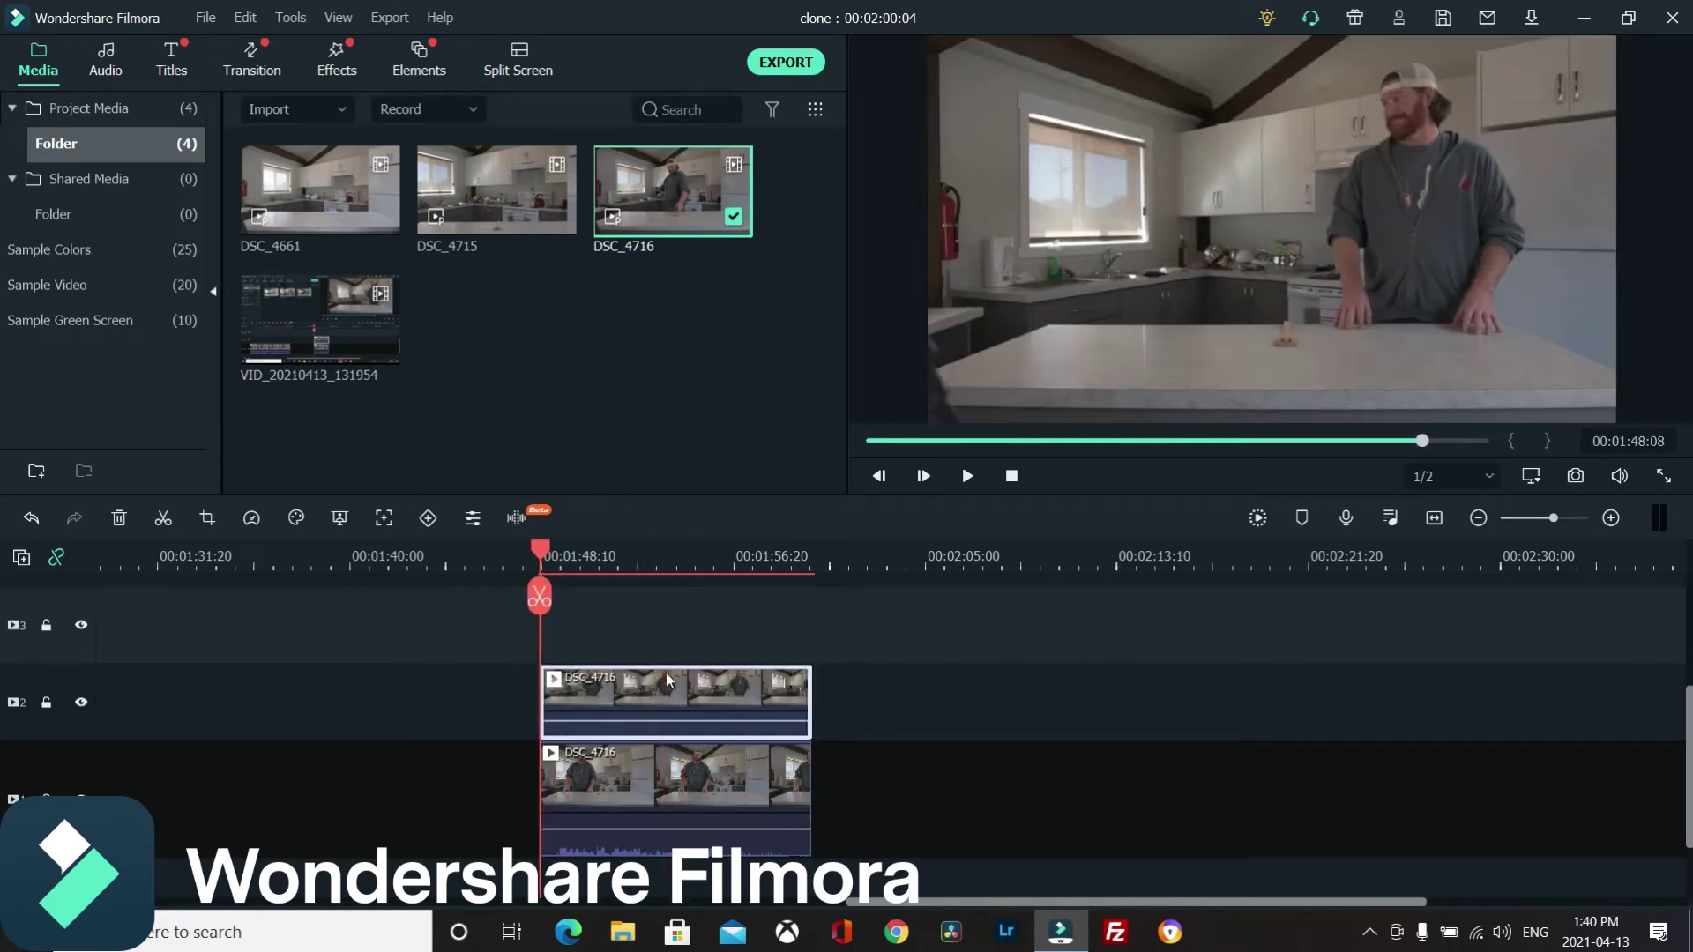
left_click_drag(680, 688, 758, 688)
mouse_move(546, 553)
left_mouse_down()
mouse_move(650, 555)
mouse_move(537, 556)
left_mouse_up()
left_click_drag(748, 685, 680, 684)
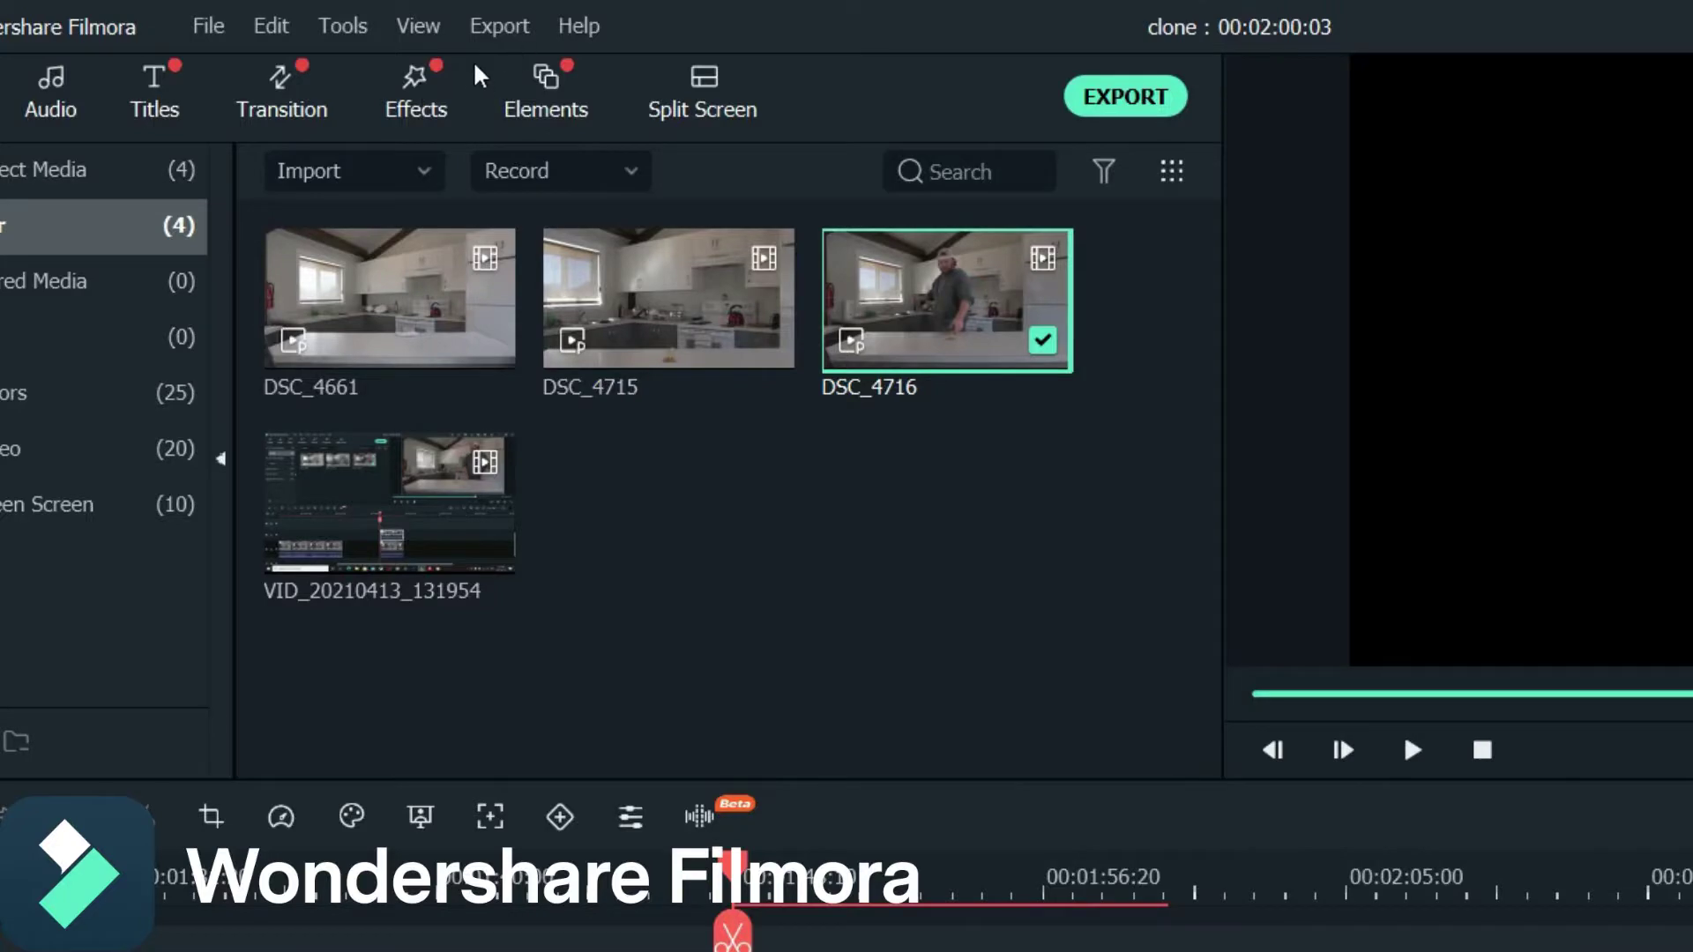
Drag the Image Mask effect from the Effects library onto the track-2 DSC_4716 clip.
left_click(418, 95)
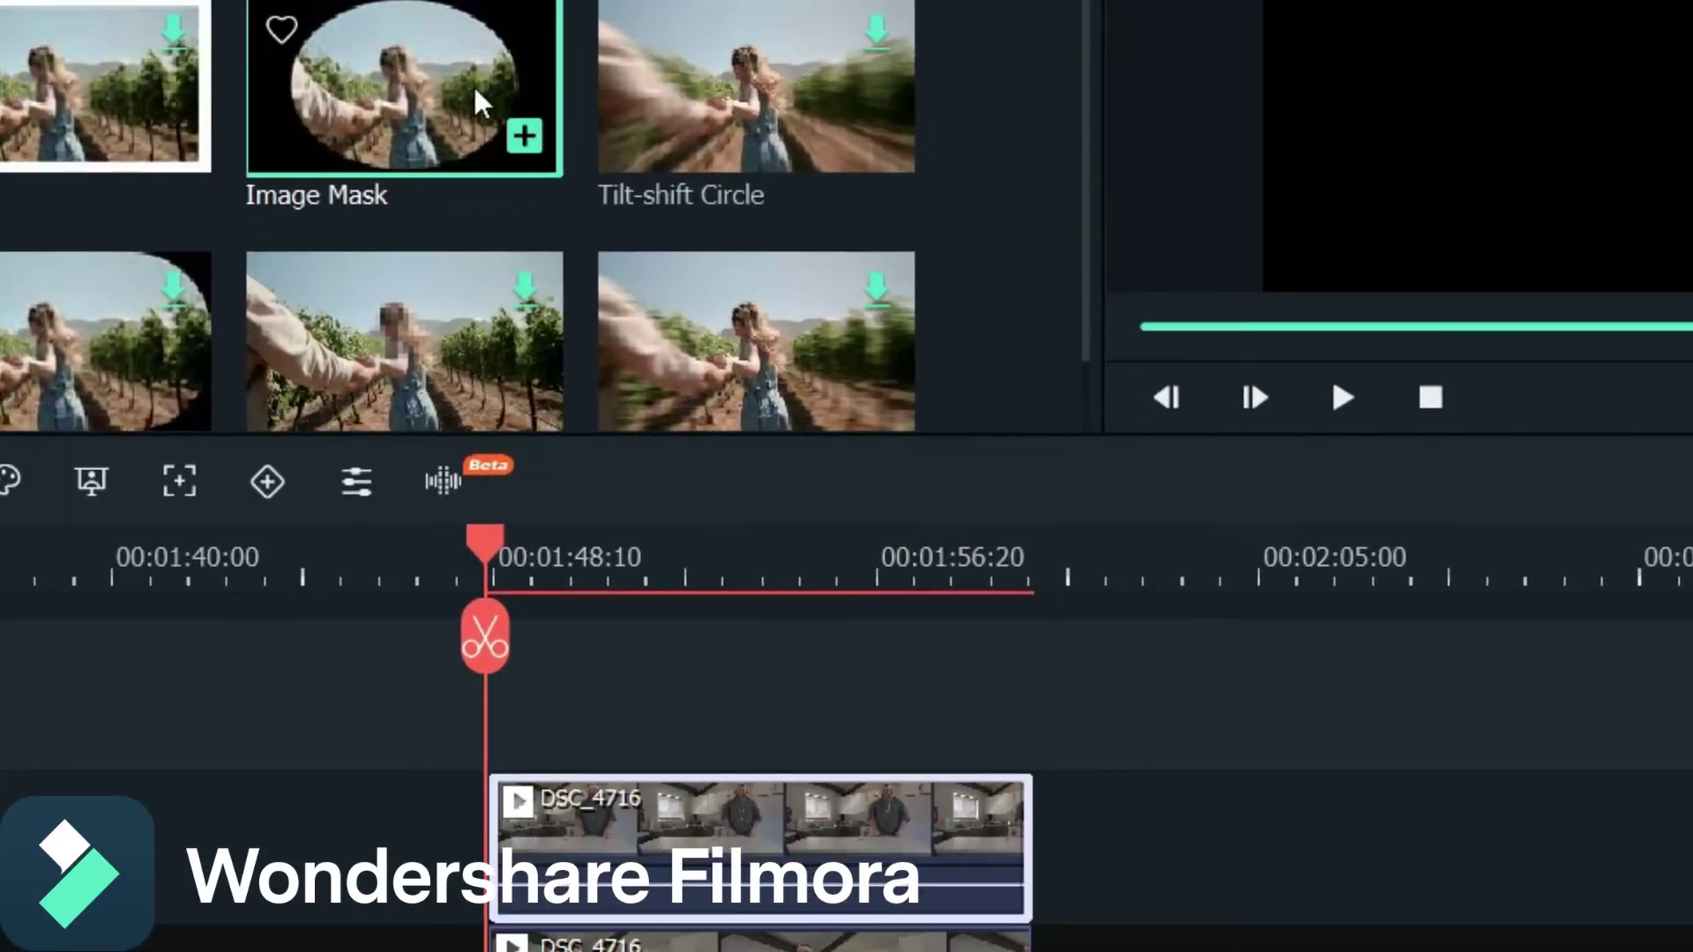
left_click_drag(558, 231, 881, 762)
left_click_drag(713, 478, 526, 611)
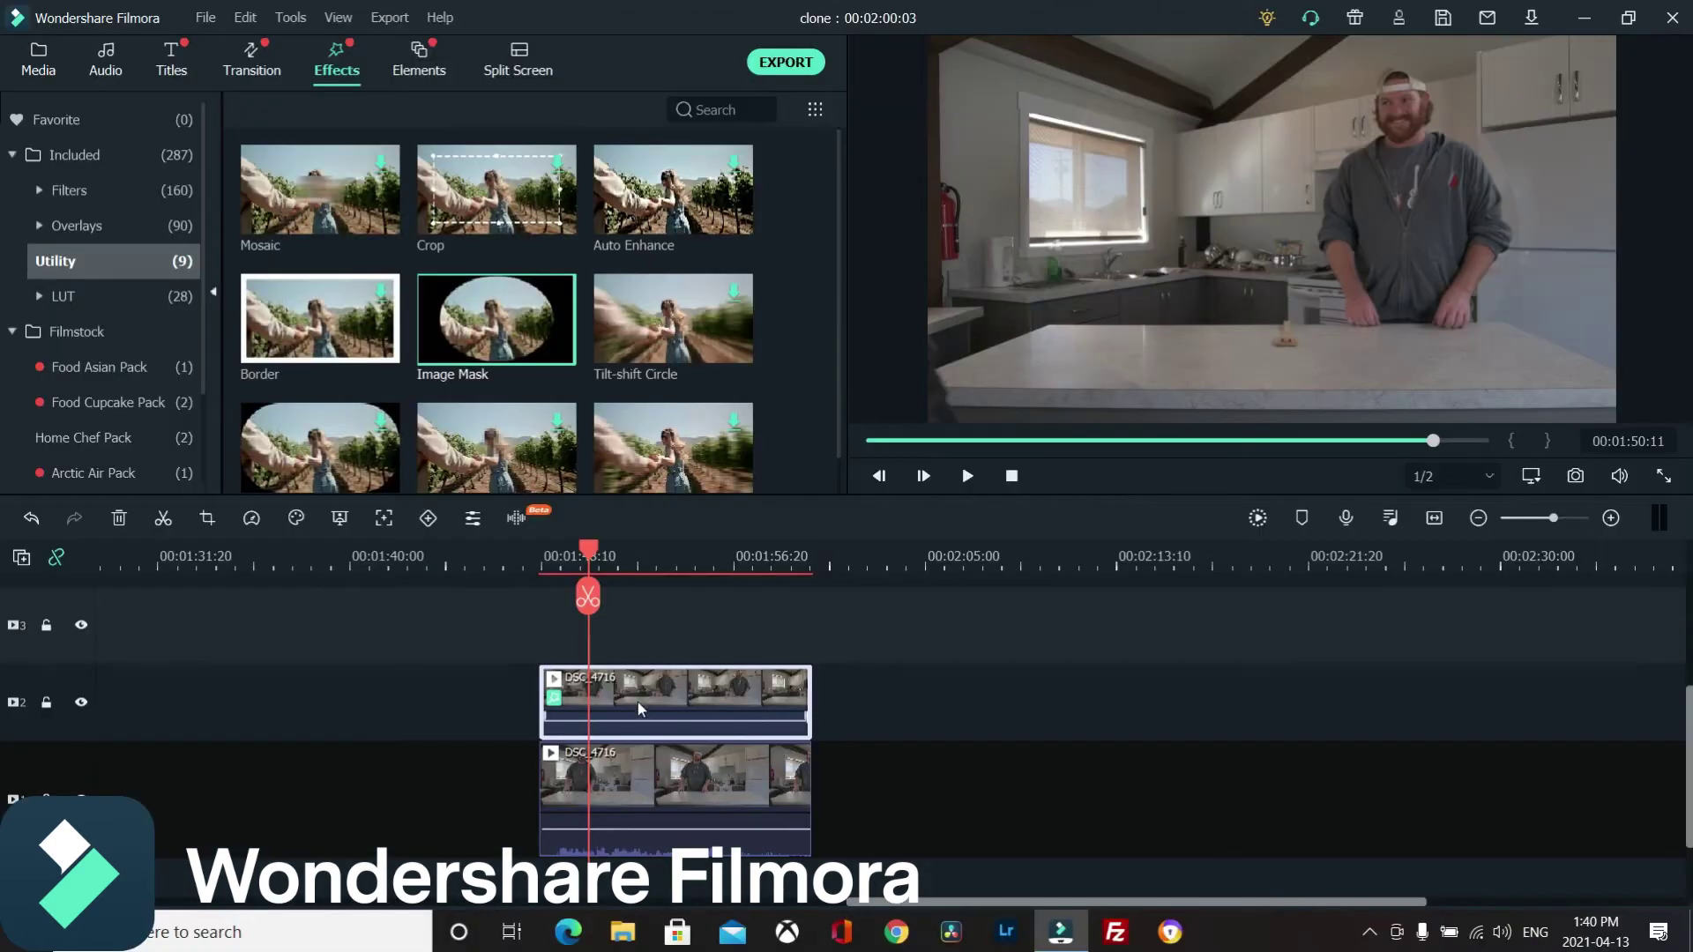
Open the track-2 clip's Video Effects settings and browse the Image Mask preset shapes.
double_click(638, 702)
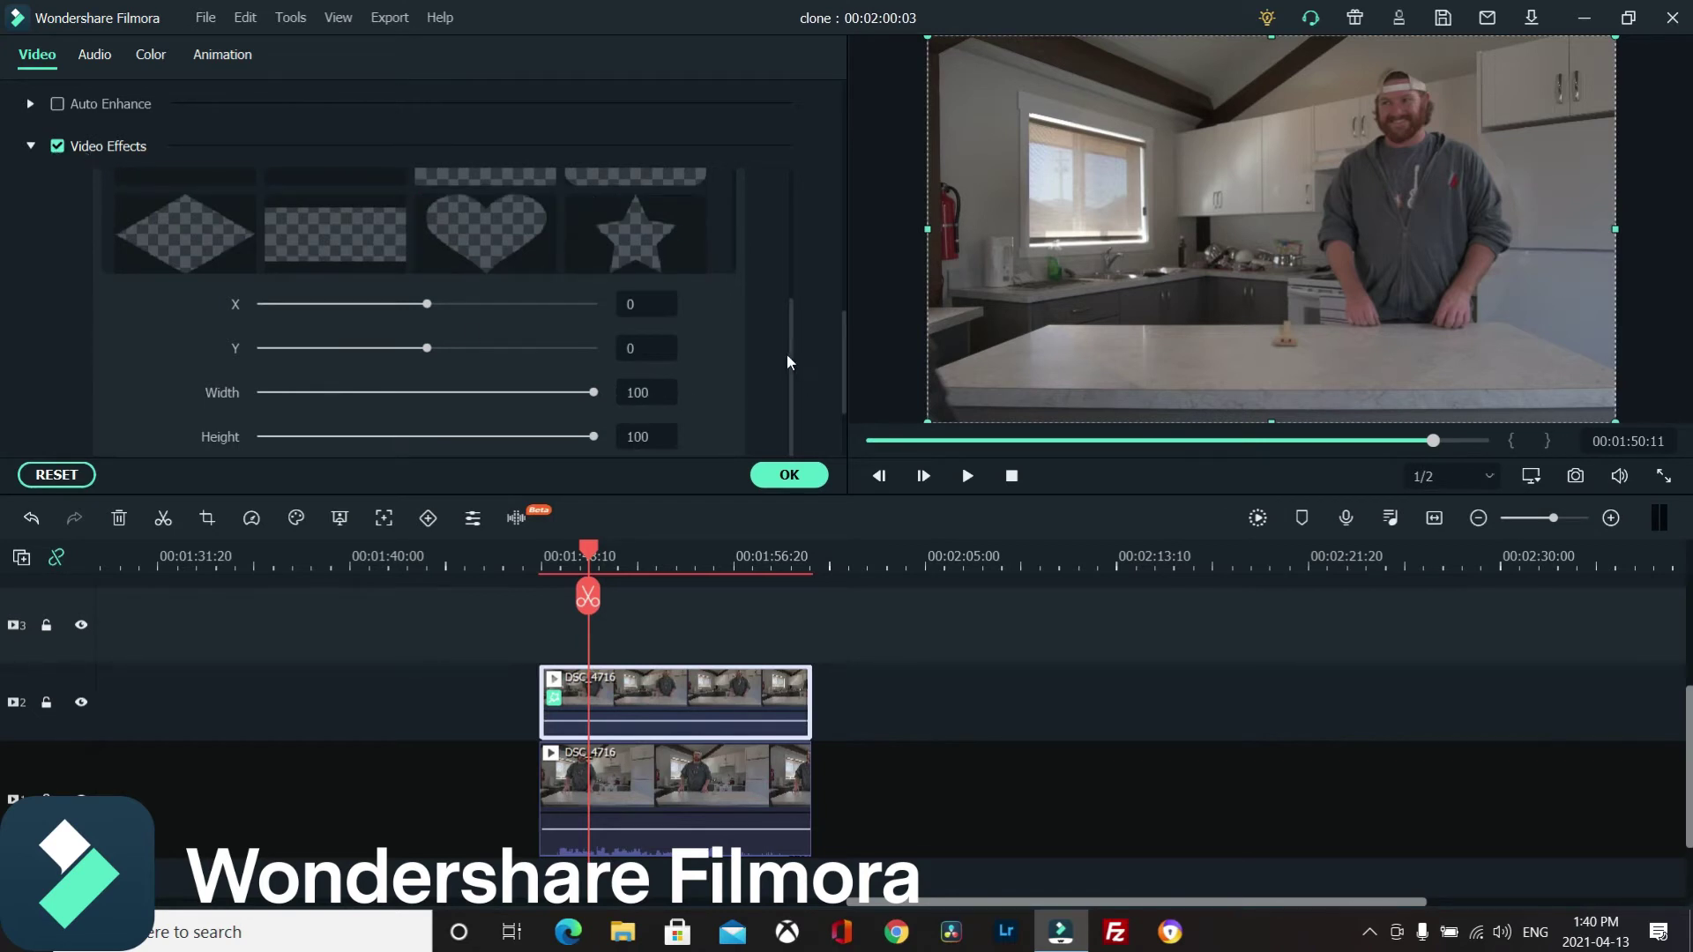
left_click_drag(791, 354, 796, 263)
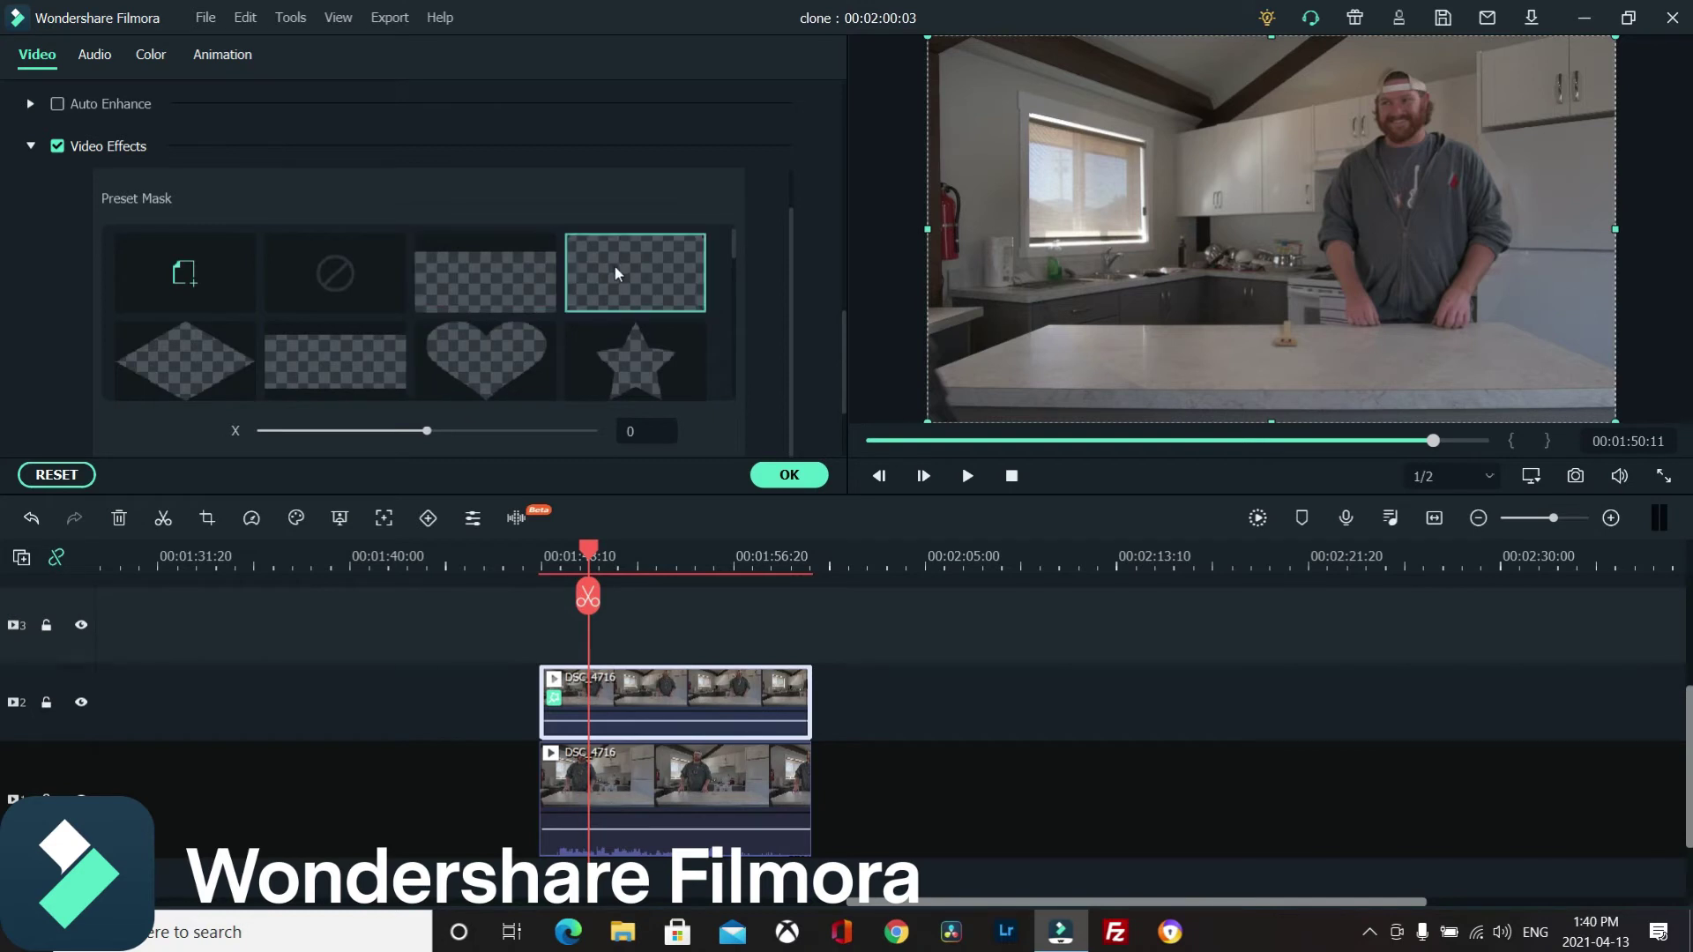
scroll(615, 269, "down", 2)
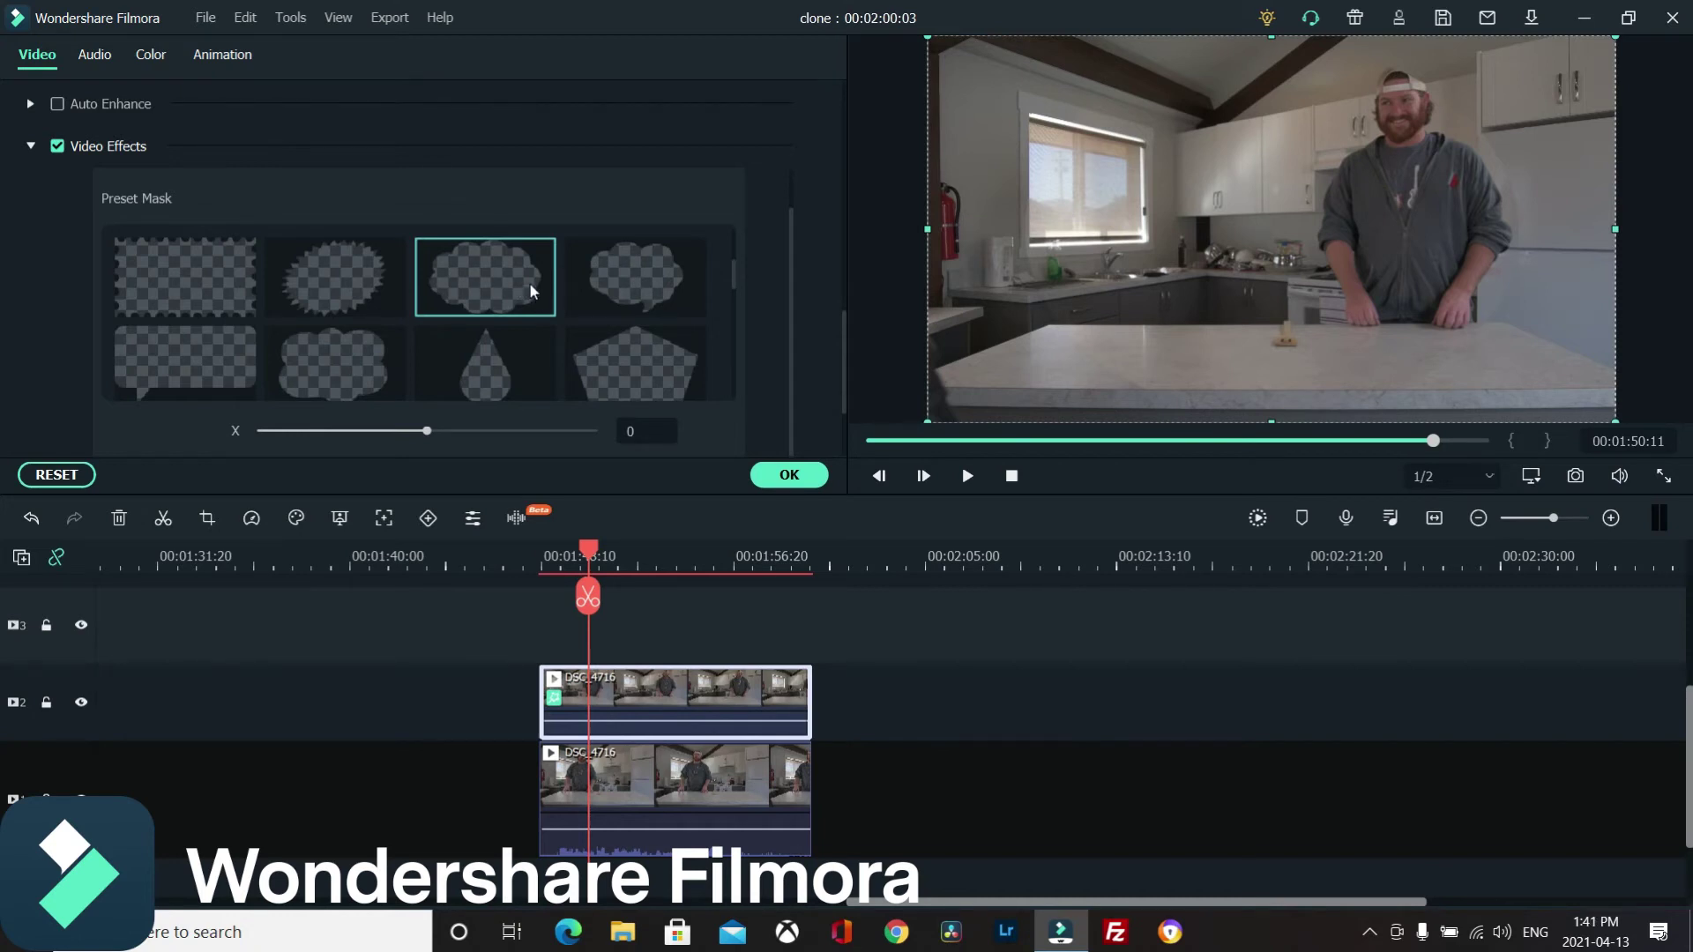
scroll(524, 288, "down", 2)
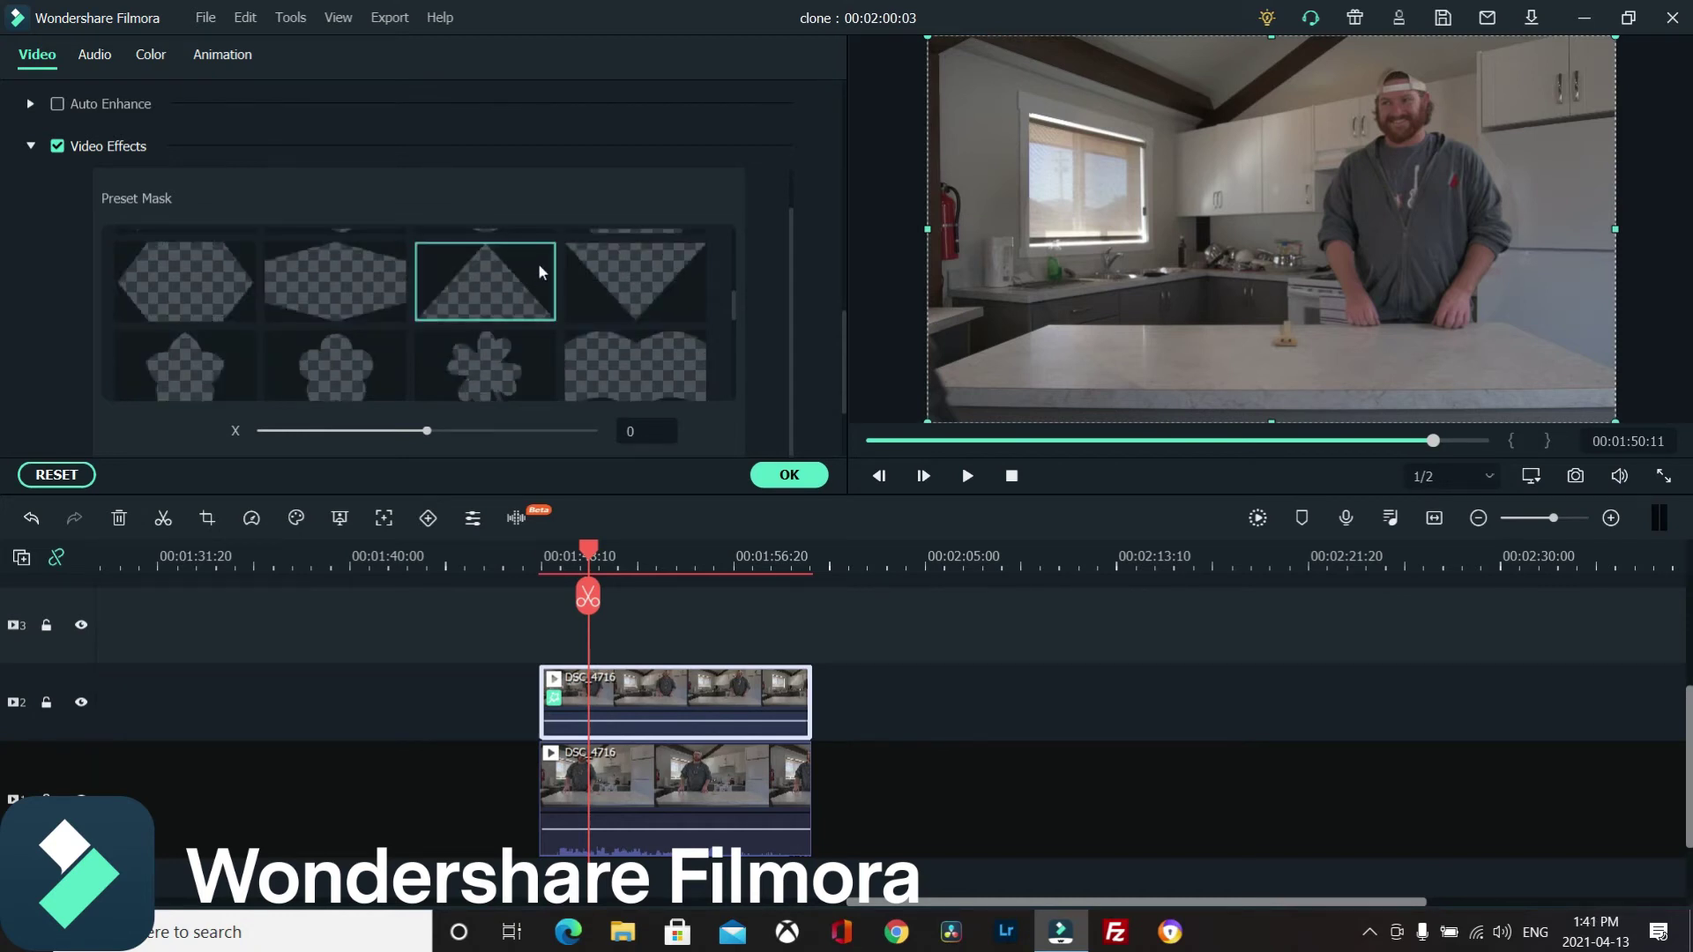
scroll(533, 269, "down", 2)
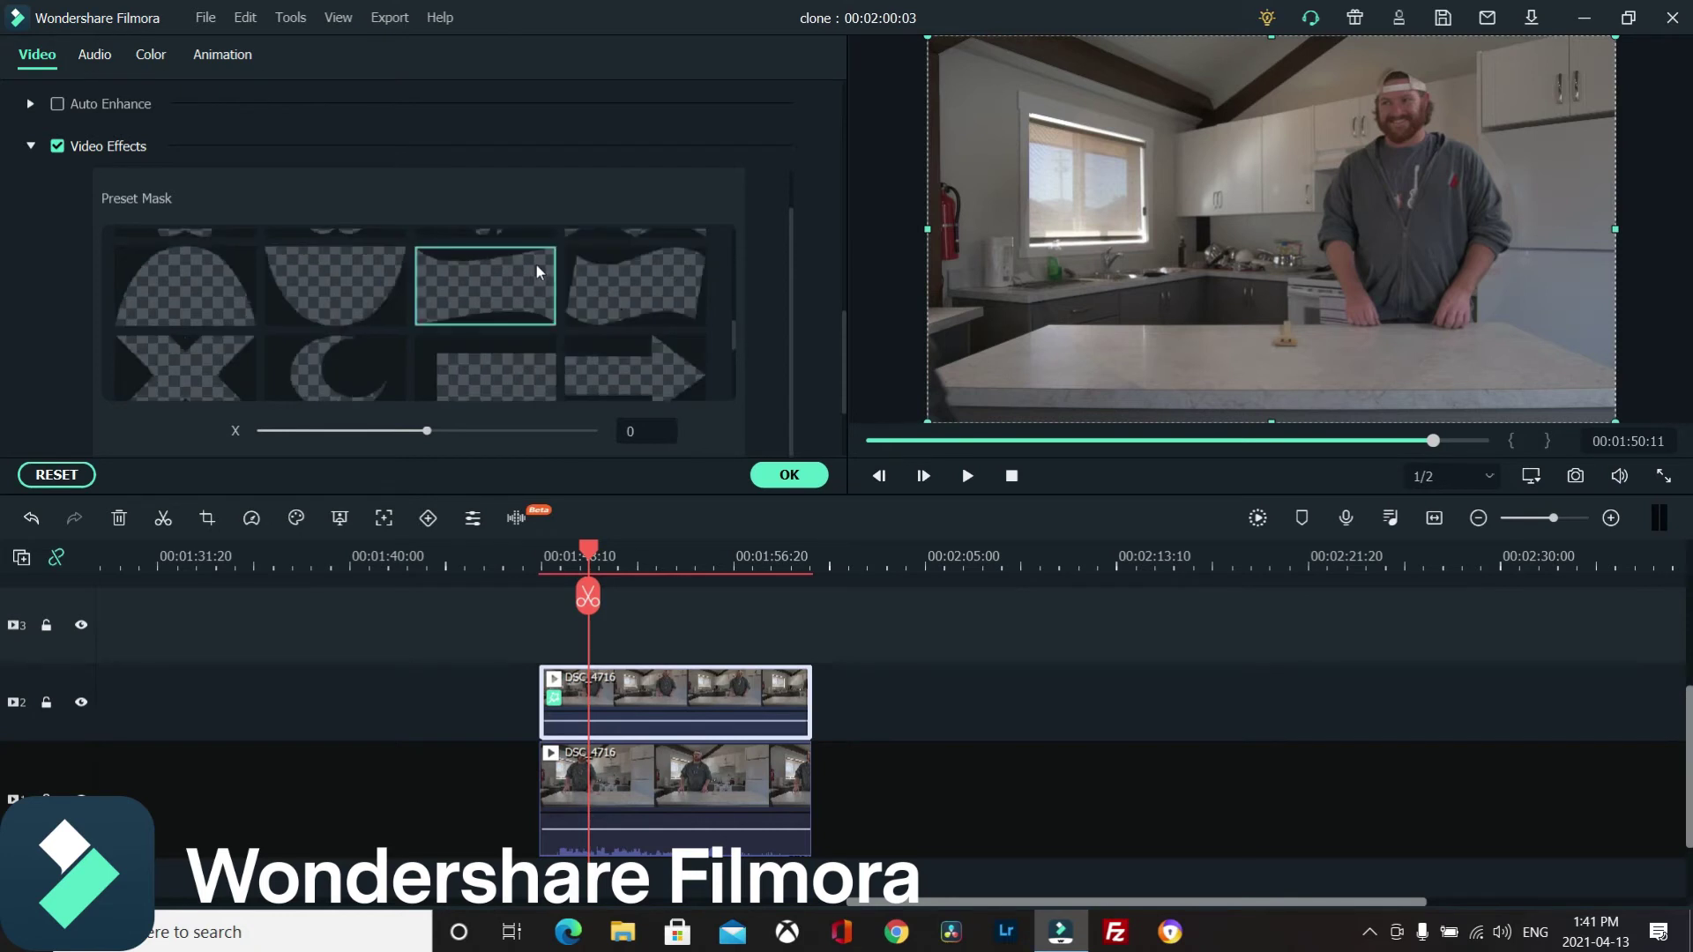
scroll(536, 265, "down", 3)
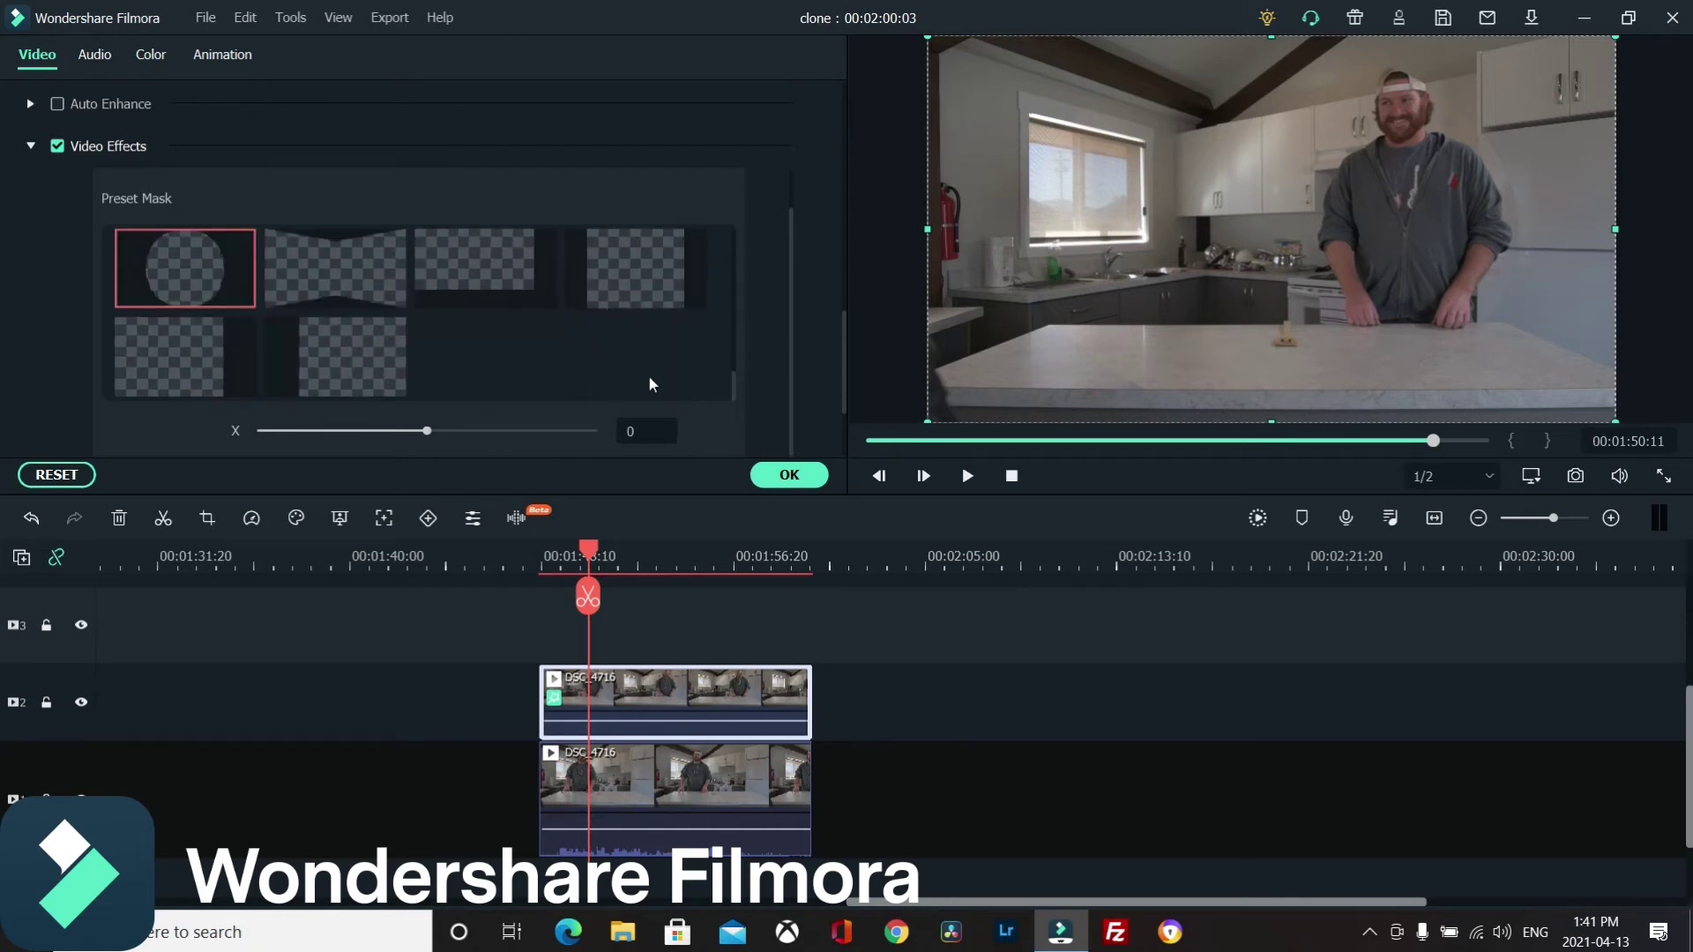
Apply the half-frame rectangle preset mask and set X to 275 to show the man twice.
left_click(331, 355)
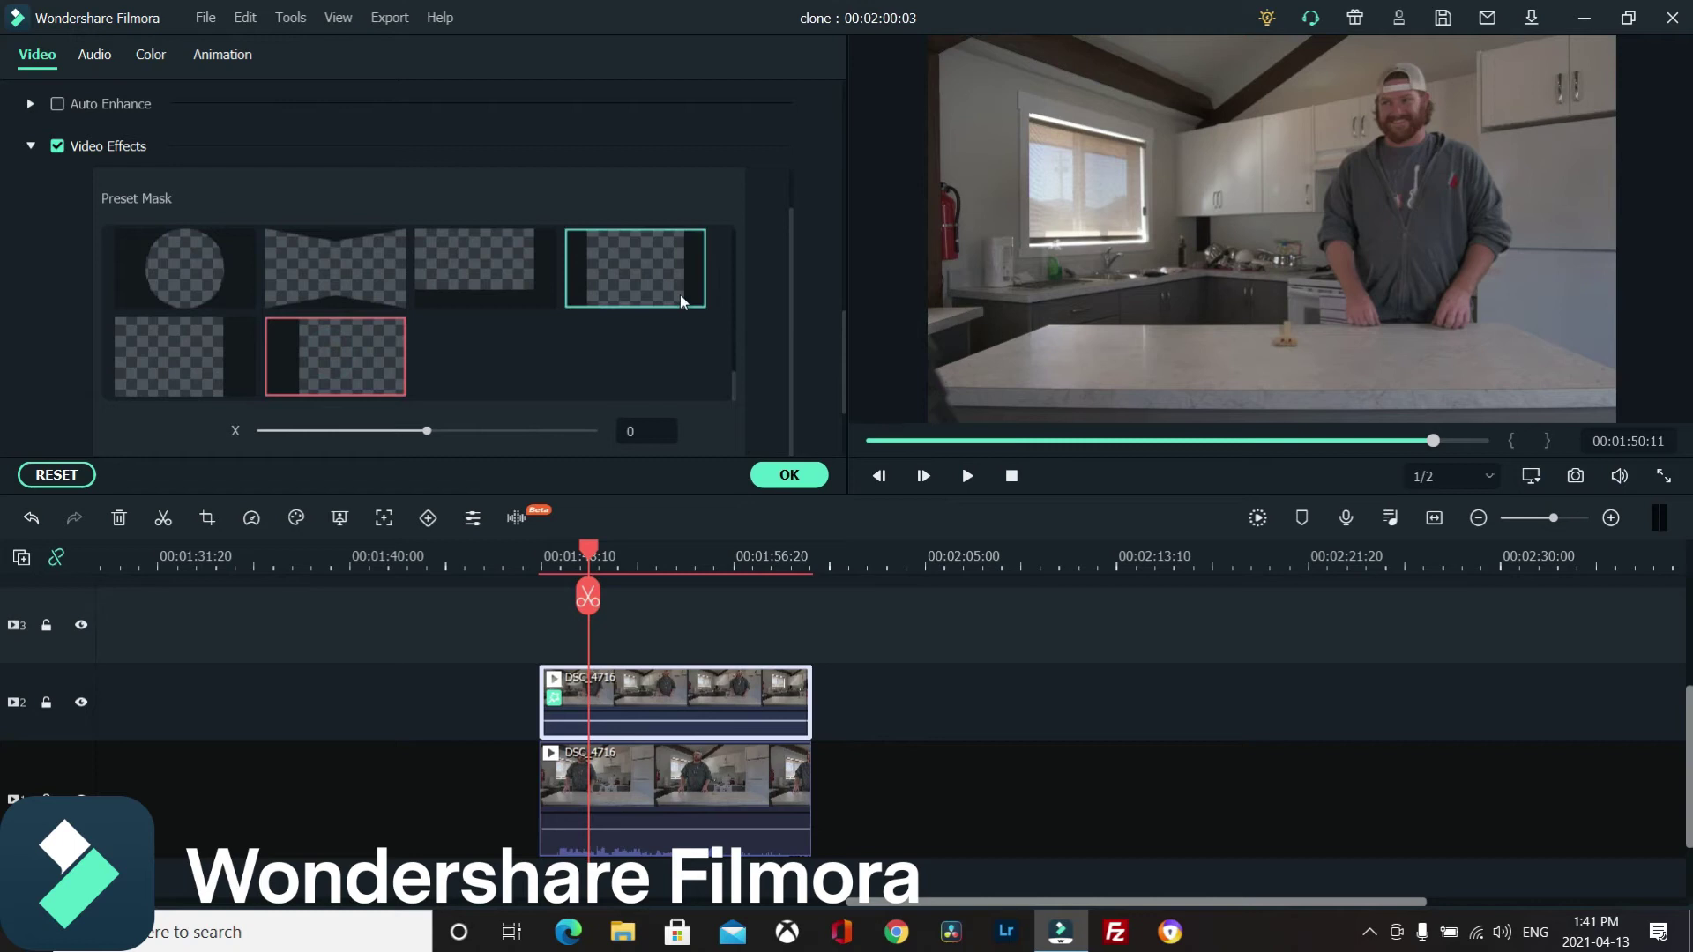
scroll(674, 284, "down", 2)
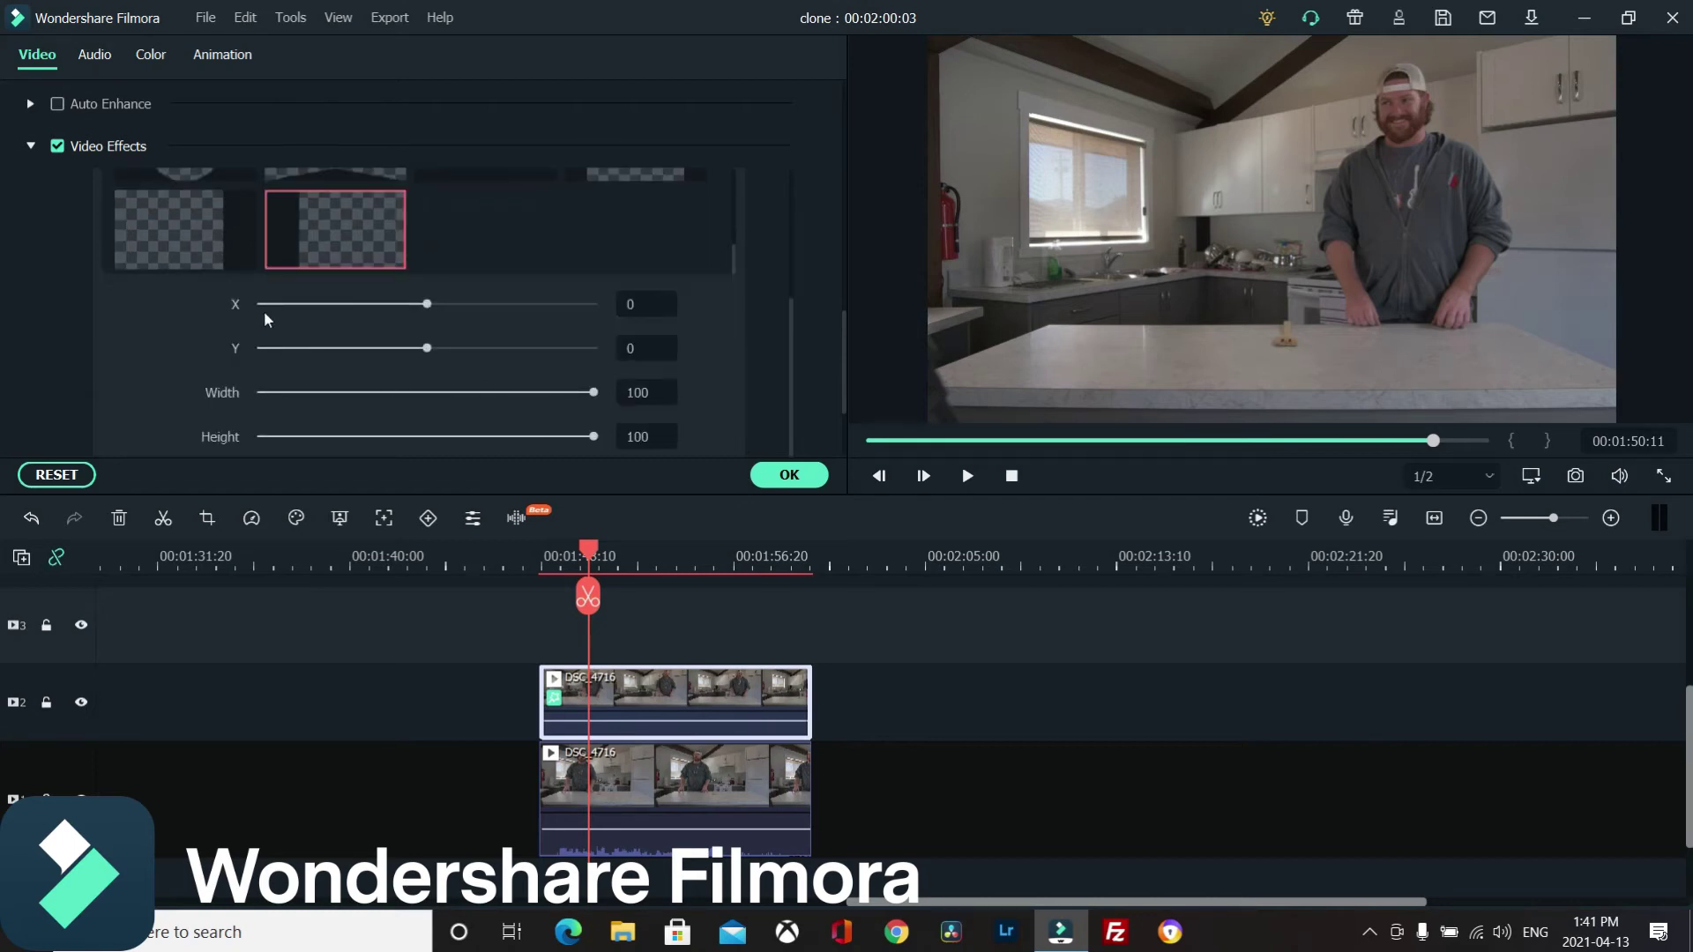
left_click_drag(427, 304, 473, 306)
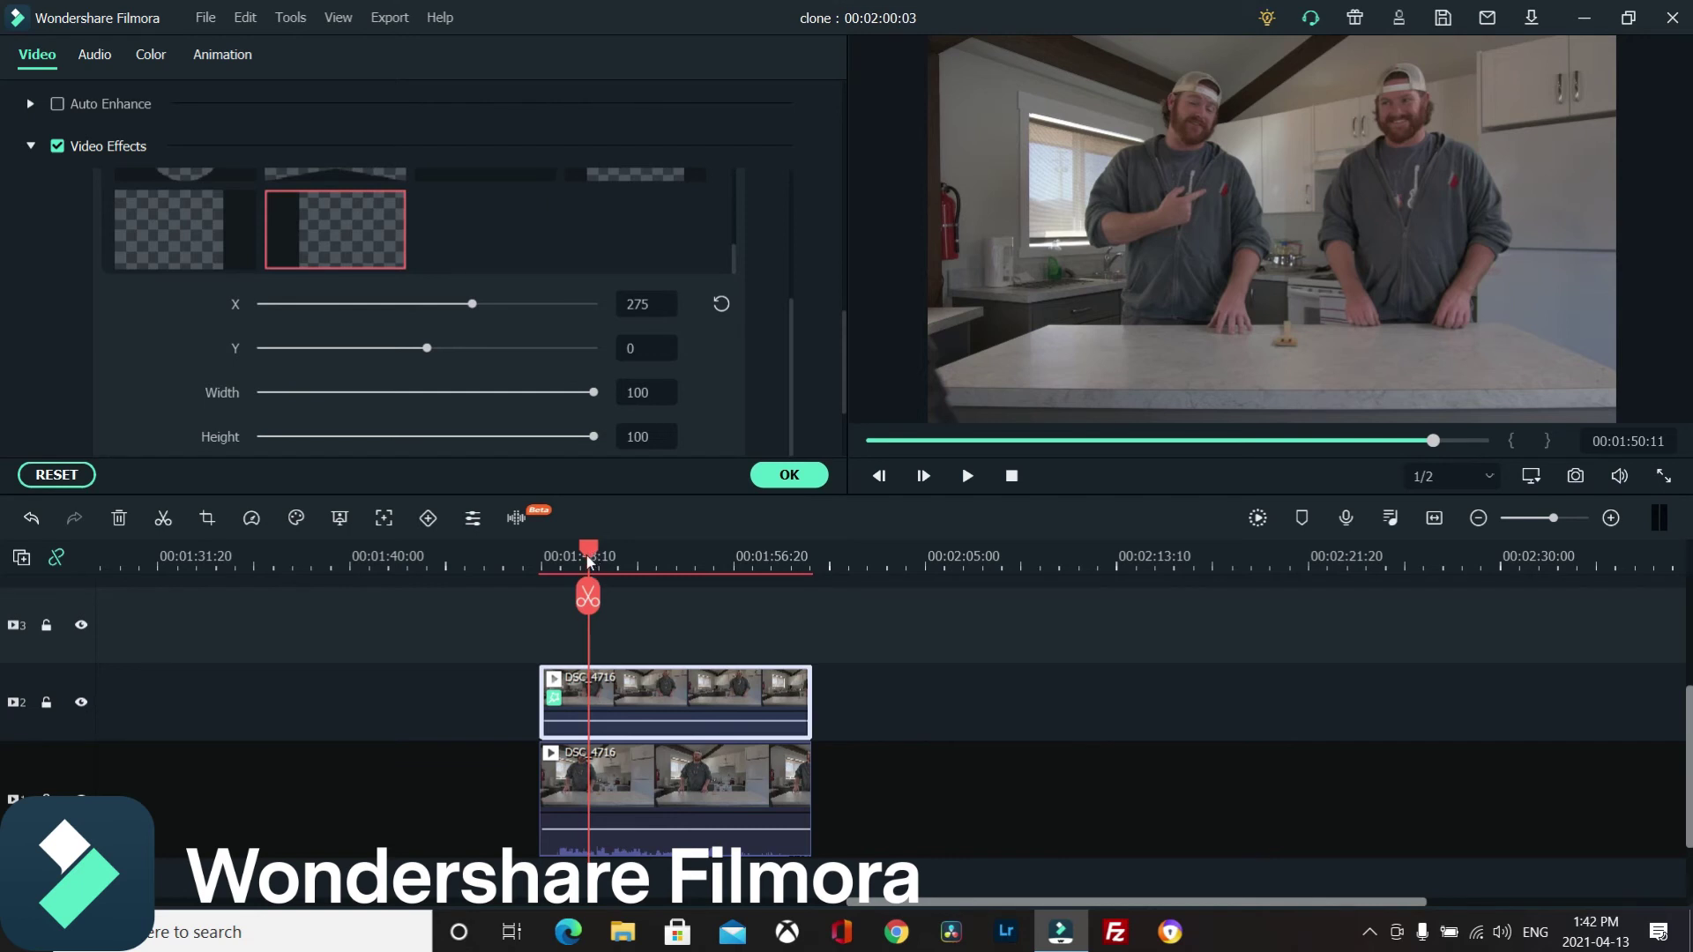
Scrub back to the clone shot's start and nudge the mask X position to 276.
left_click_drag(589, 561, 550, 564)
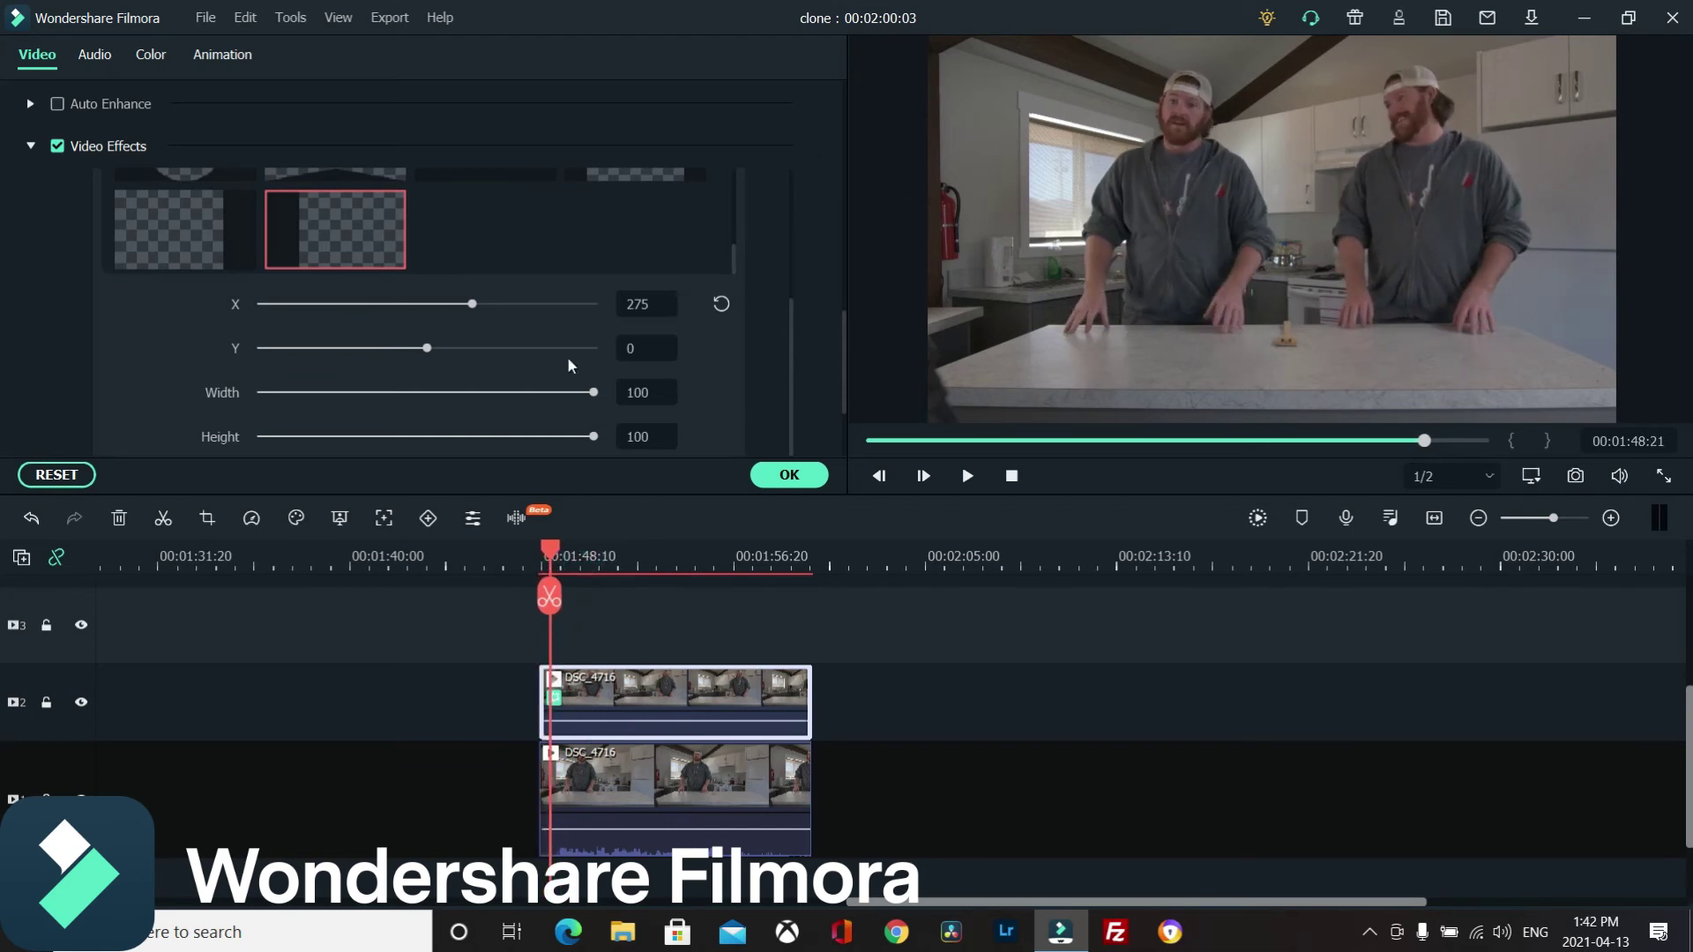
mouse_move(473, 305)
left_mouse_down()
mouse_move(374, 305)
mouse_move(477, 279)
left_mouse_up()
left_click(787, 477)
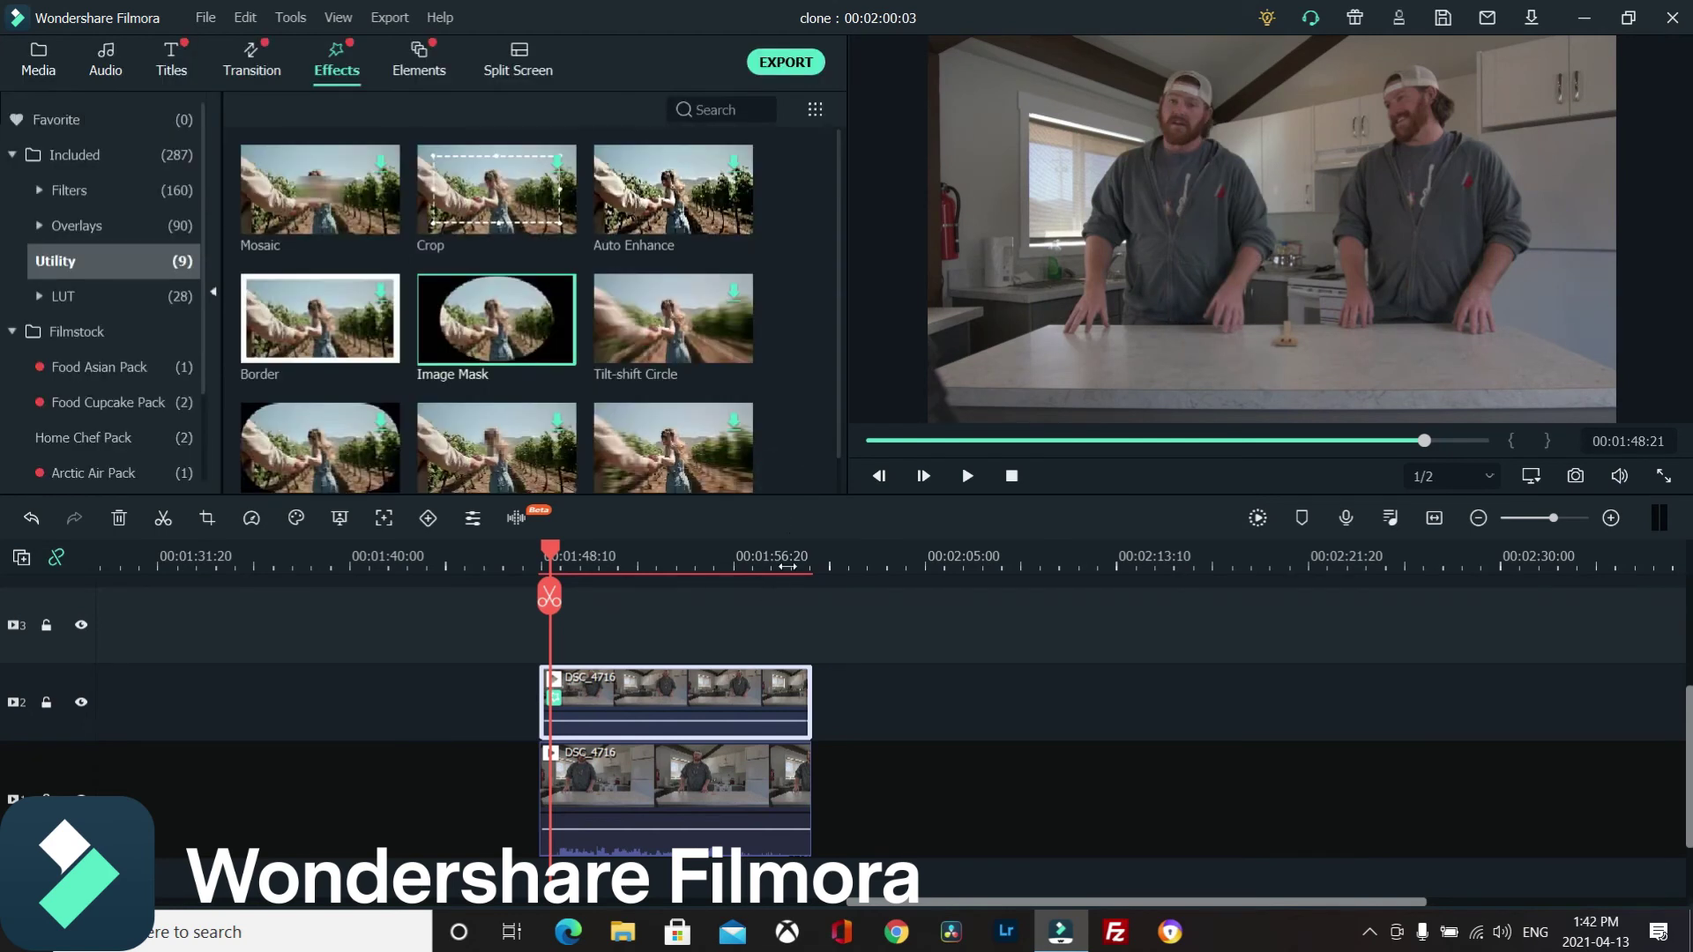